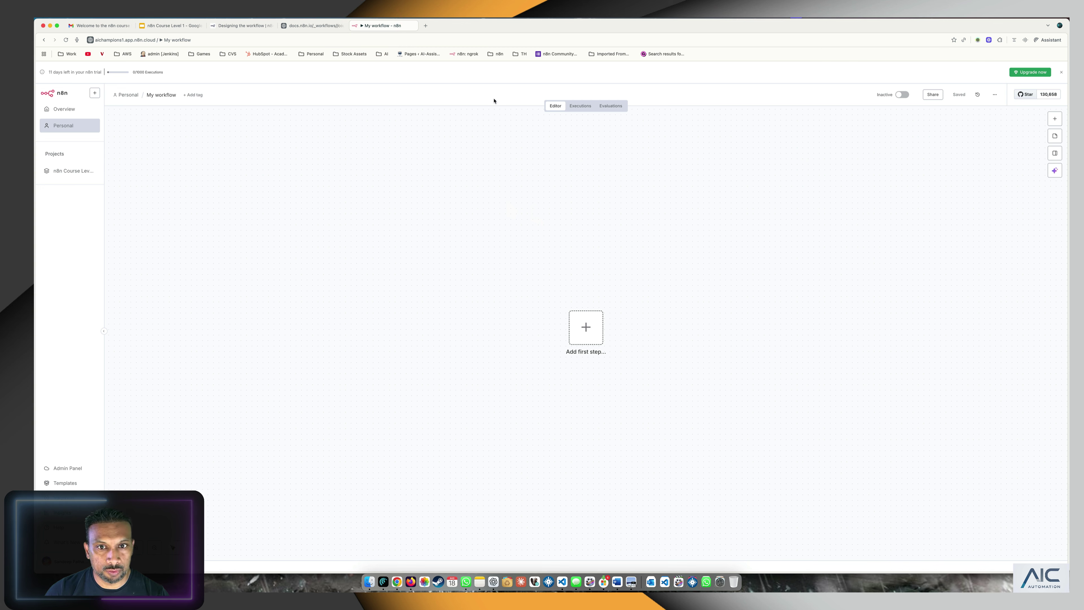
Reopen My workflow from the personal workflow list and paste the copied course workflow onto its empty canvas.
{"action": "left_click", "coordinate": [130, 95]}
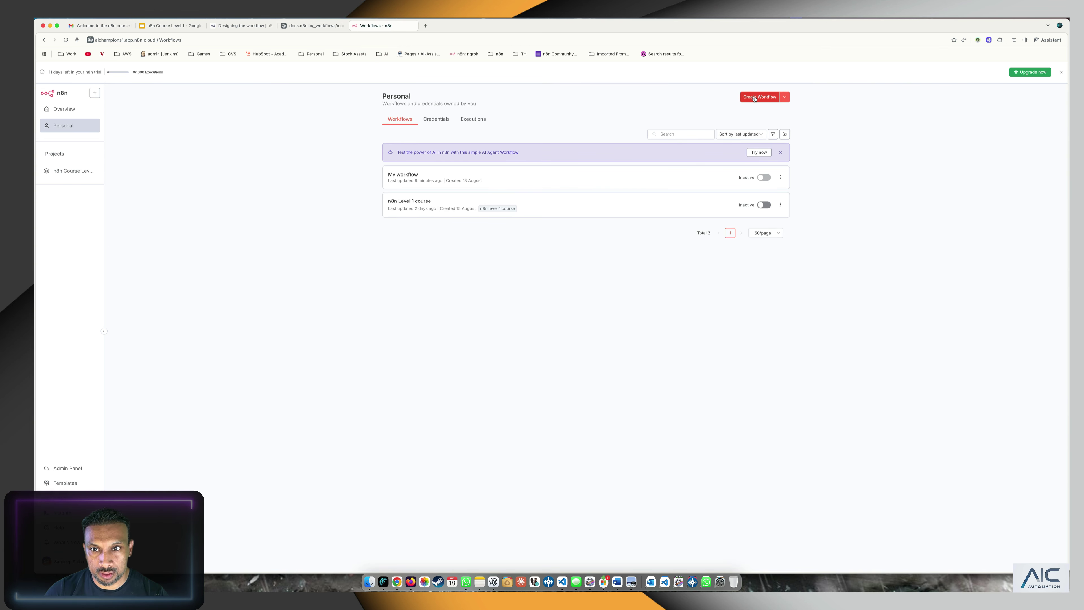
{"action": "left_click", "coordinate": [417, 178]}
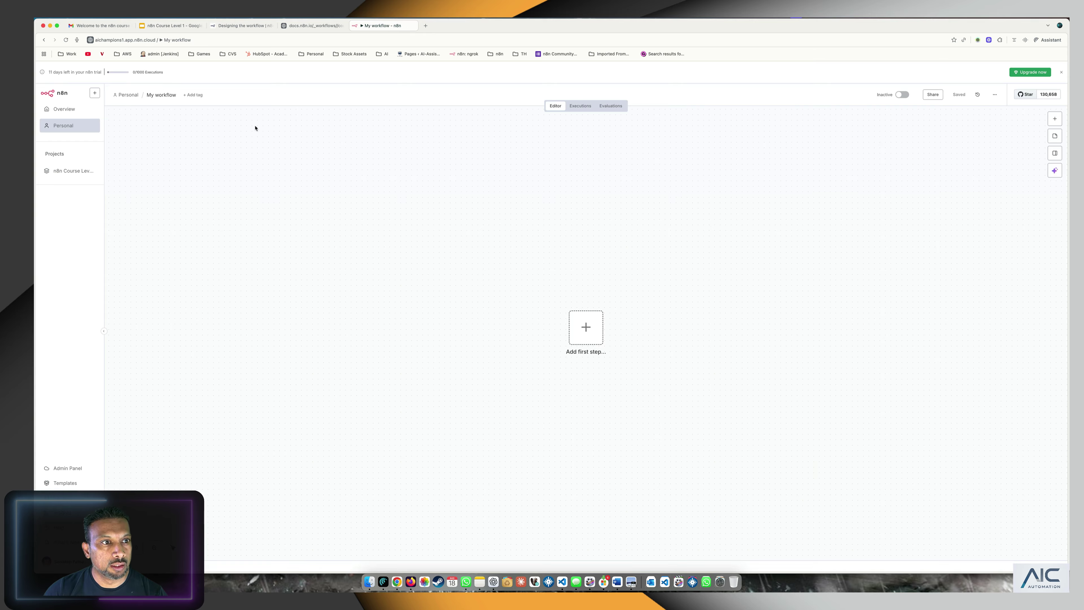
{"action": "left_click", "coordinate": [506, 228]}
{"action": "key", "text": "super+v"}
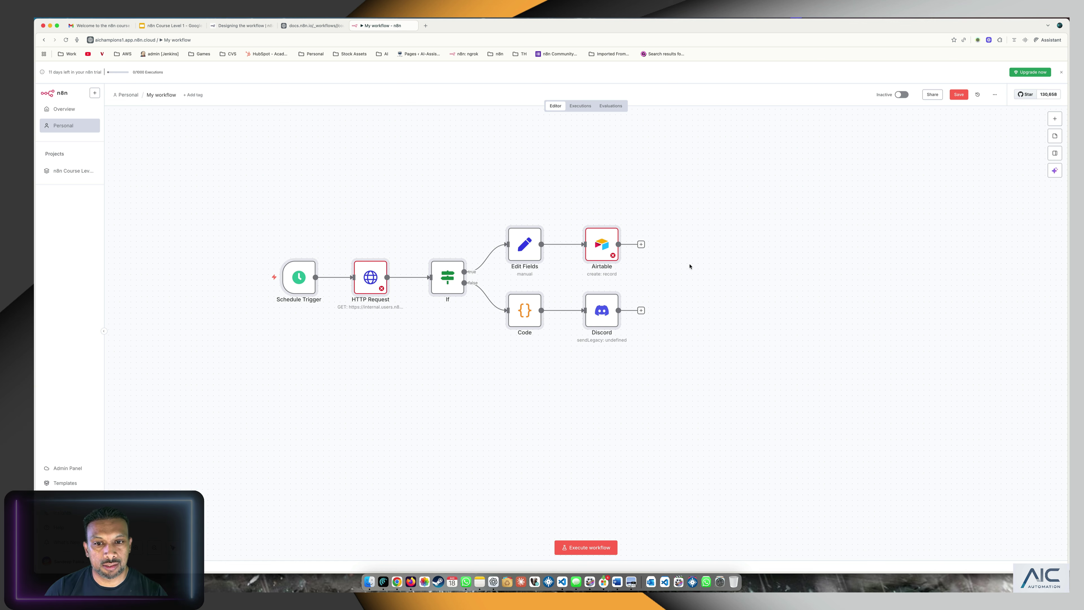
Delete all the pasted nodes from the canvas.
{"action": "left_click_drag", "start_coordinate": [731, 191], "coordinate": [199, 396]}
{"action": "key", "text": "Delete"}
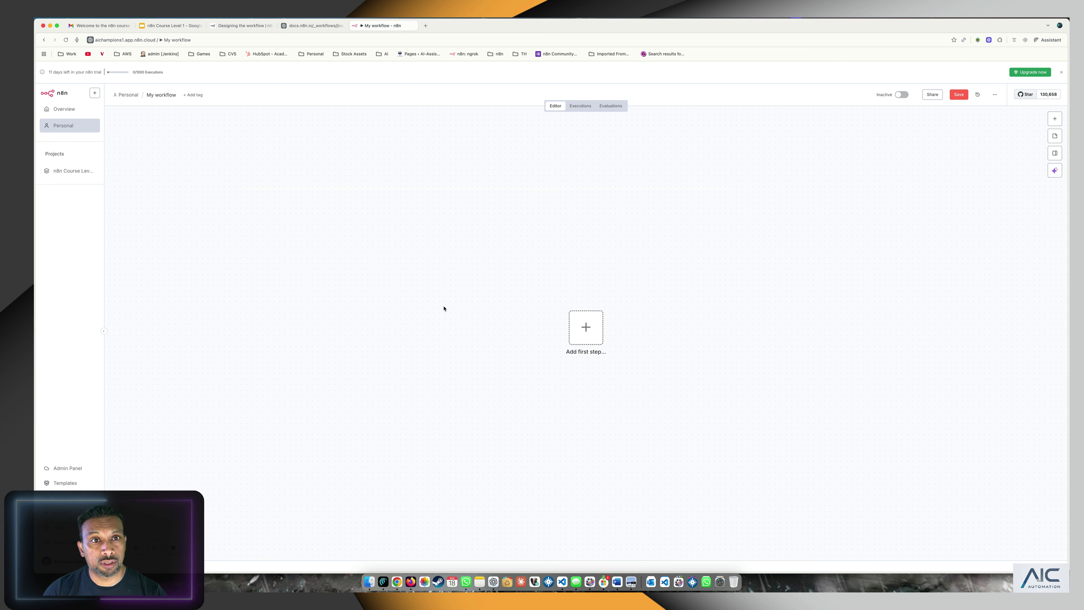
{"action": "left_click", "coordinate": [495, 235]}
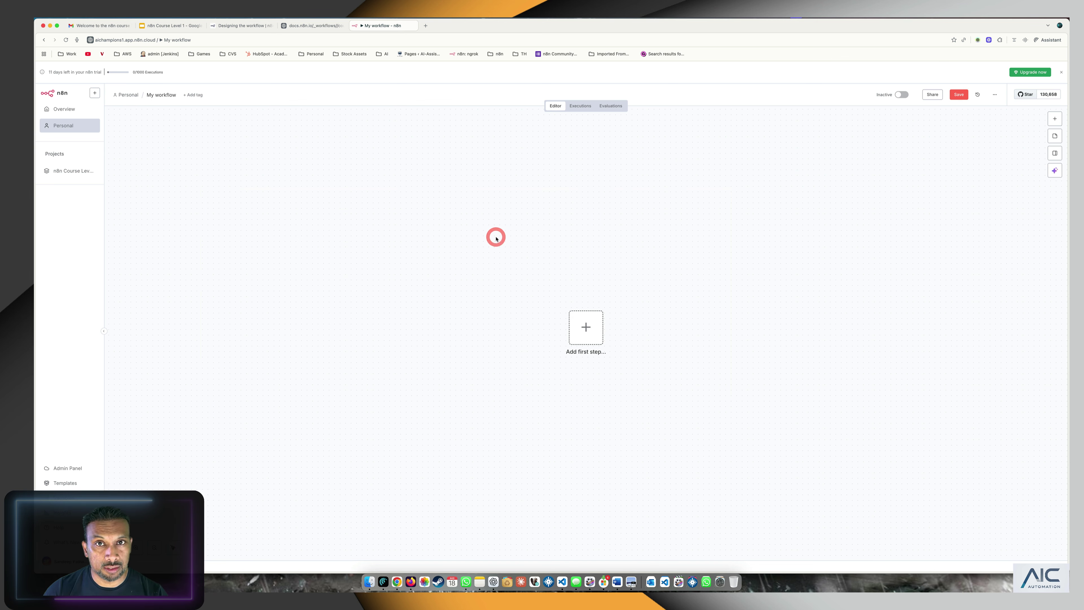
Close the workflow JSON page and start the building section of the n8n Docs course at Getting data from the data warehouse.
{"action": "left_click", "coordinate": [327, 25]}
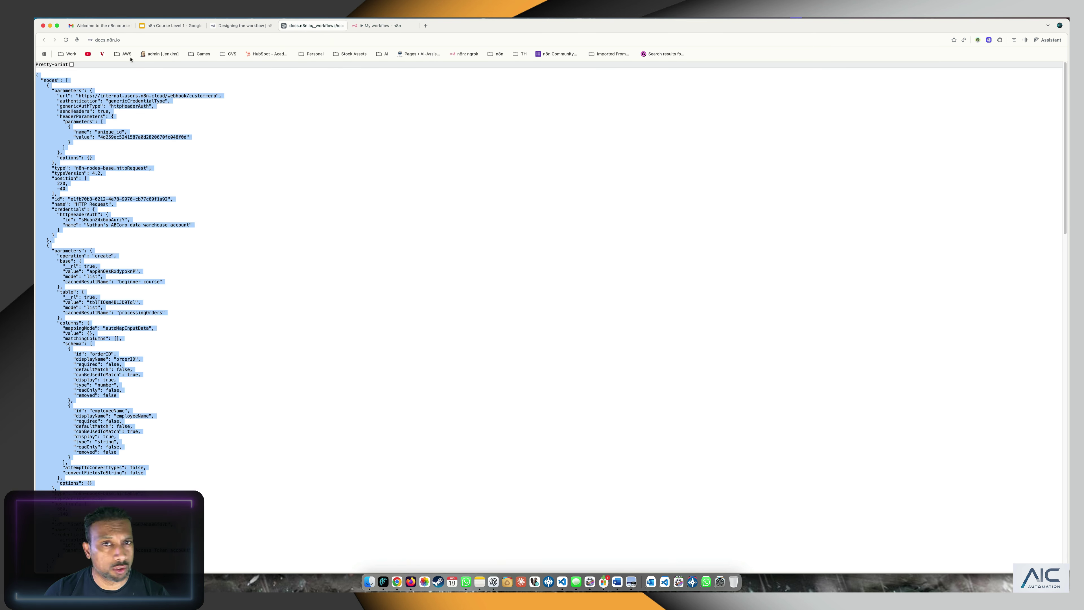
{"action": "left_click", "coordinate": [341, 26]}
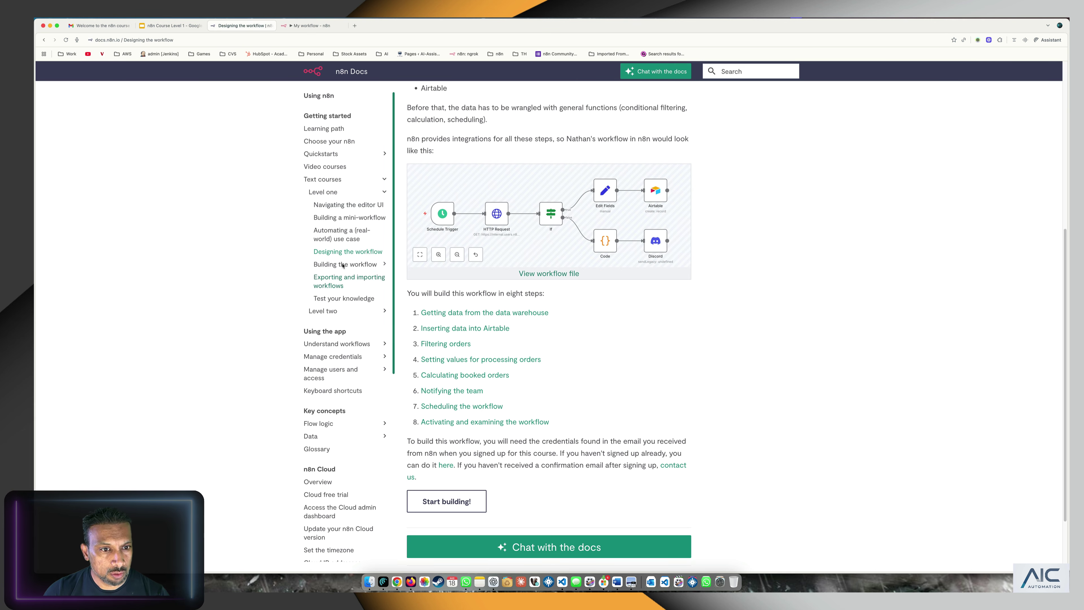
{"action": "scroll", "coordinate": [430, 339], "scroll_direction": "down", "scroll_amount": 3}
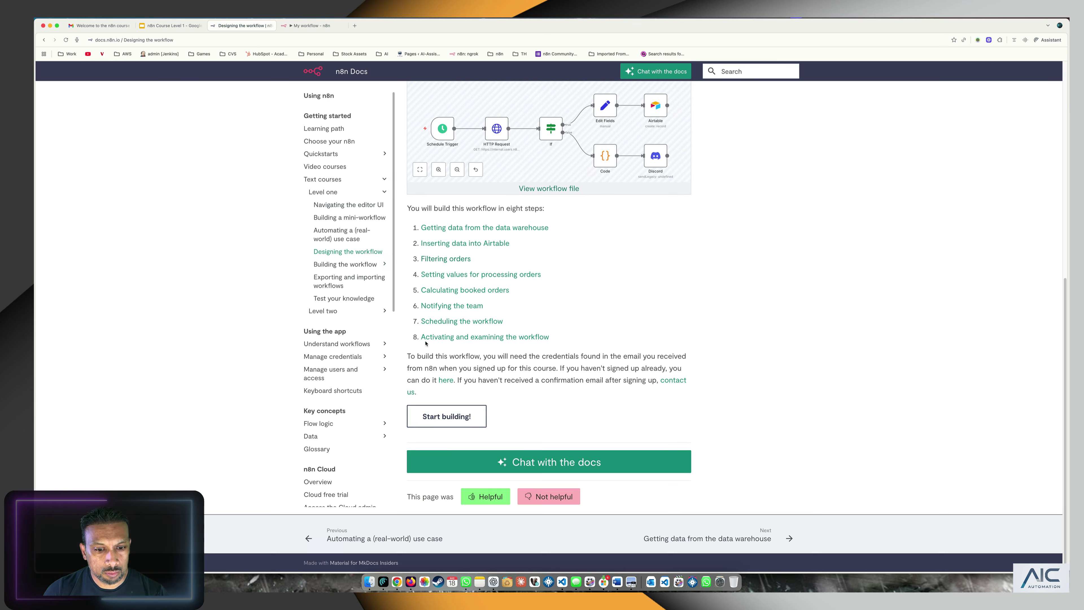
{"action": "left_click", "coordinate": [443, 414]}
{"action": "scroll", "coordinate": [552, 266], "scroll_direction": "down", "scroll_amount": 2}
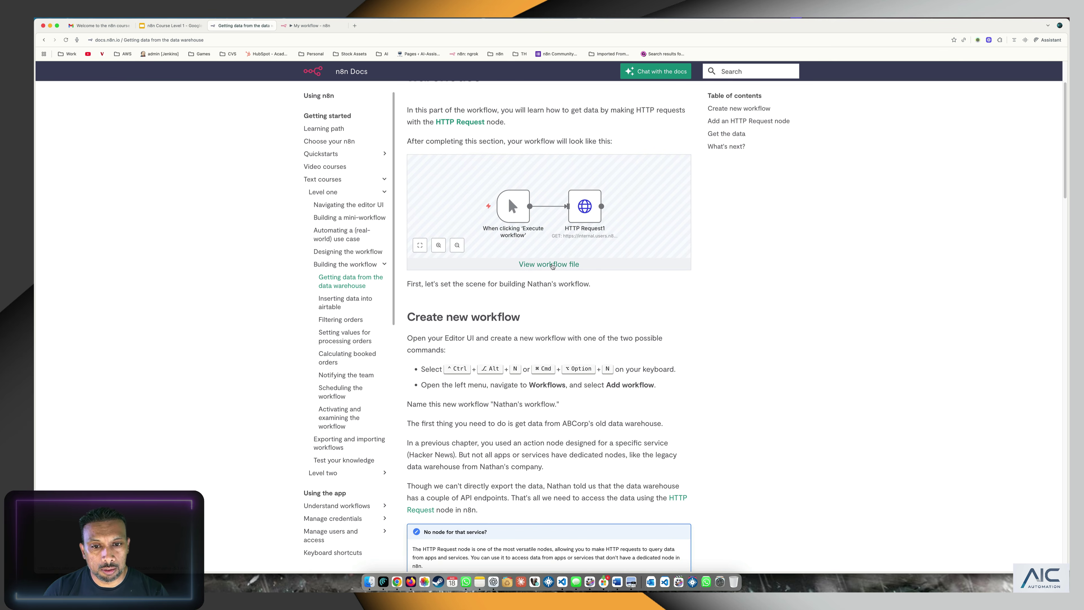
Copy the JSON of this lesson's workflow file and paste it onto the My workflow canvas.
{"action": "left_click", "coordinate": [552, 265]}
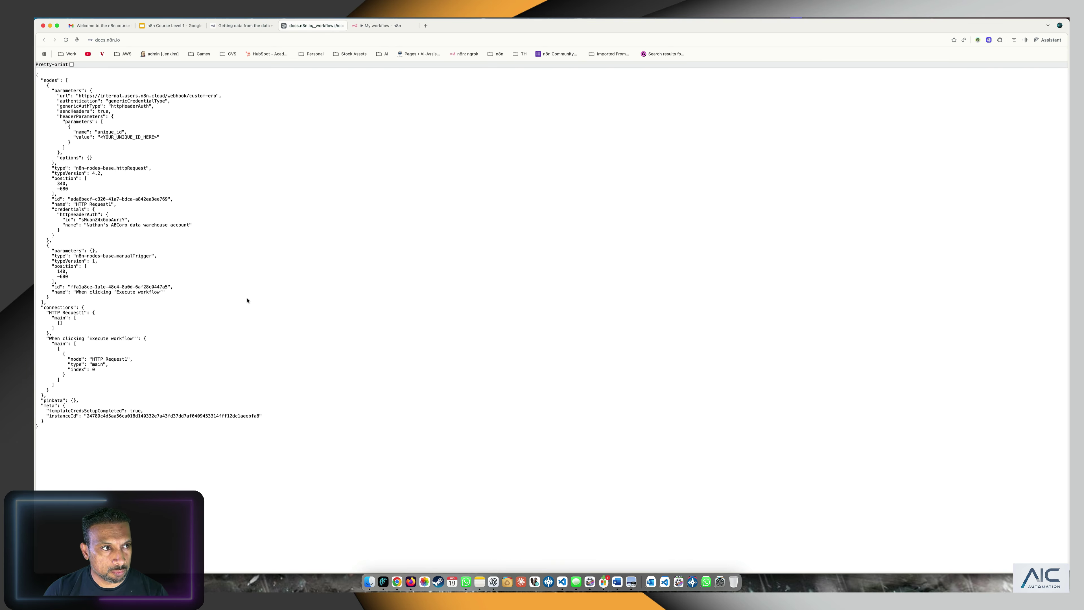
{"action": "key", "text": "super+a"}
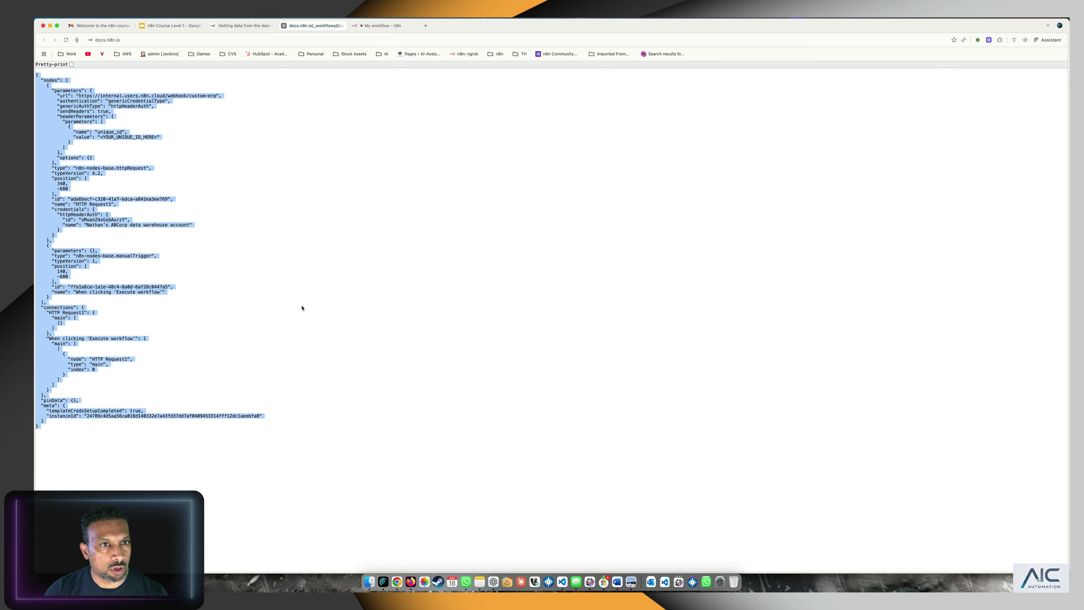
{"action": "left_click", "coordinate": [370, 26]}
{"action": "left_click", "coordinate": [600, 259]}
{"action": "key", "text": "super+v"}
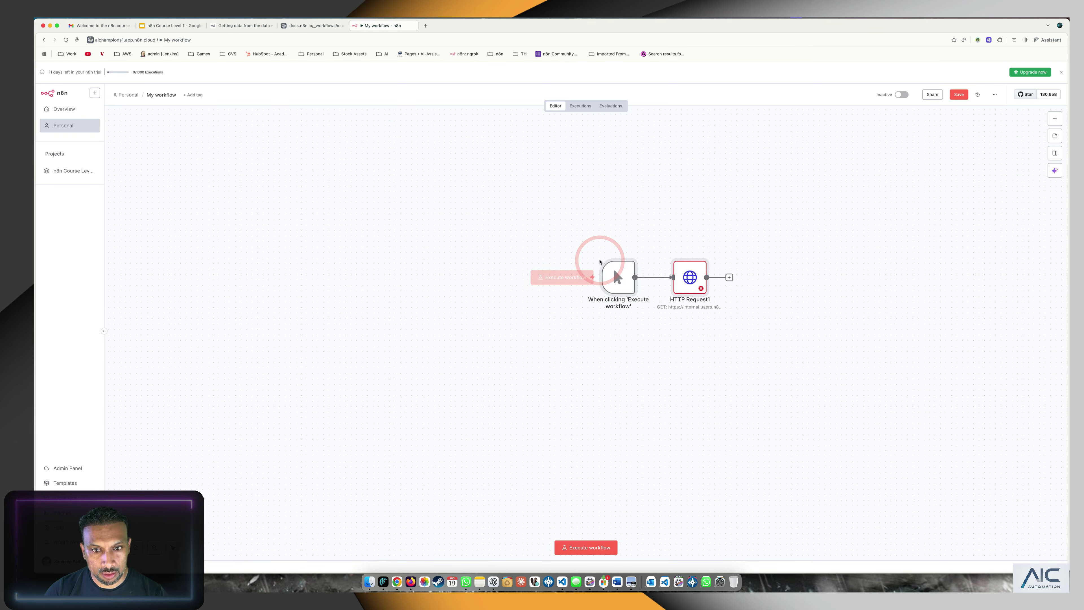
Reposition the pasted trigger and HTTP Request1 nodes, leaving a wider gap between them, and clear the selection.
{"action": "left_click_drag", "start_coordinate": [773, 248], "coordinate": [557, 325]}
{"action": "left_click_drag", "start_coordinate": [624, 268], "coordinate": [603, 246]}
{"action": "left_click", "coordinate": [670, 258]}
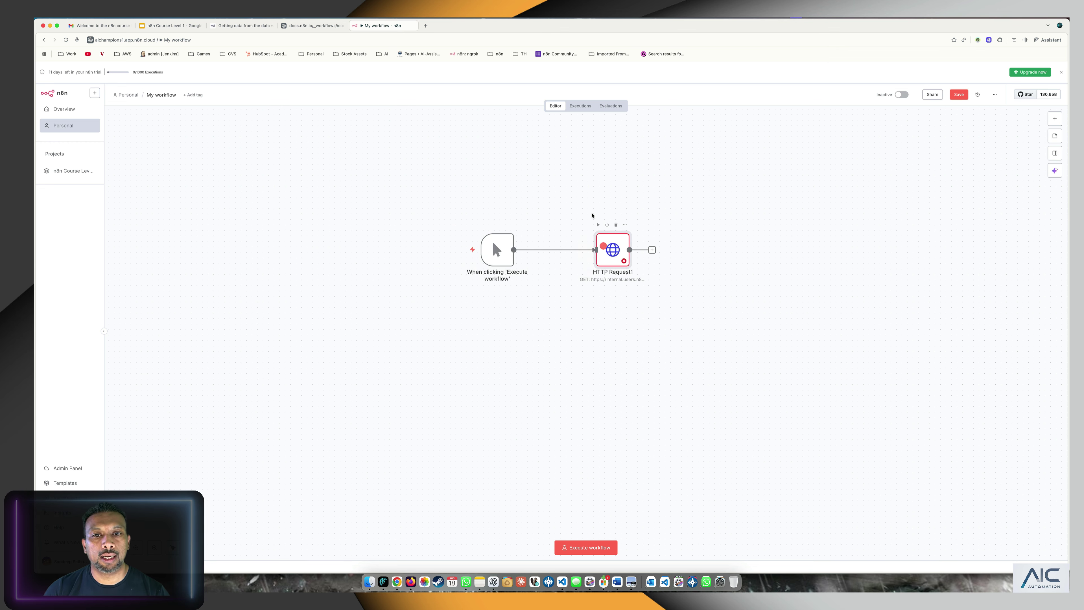
{"action": "left_click", "coordinate": [592, 190]}
{"action": "left_click", "coordinate": [674, 292]}
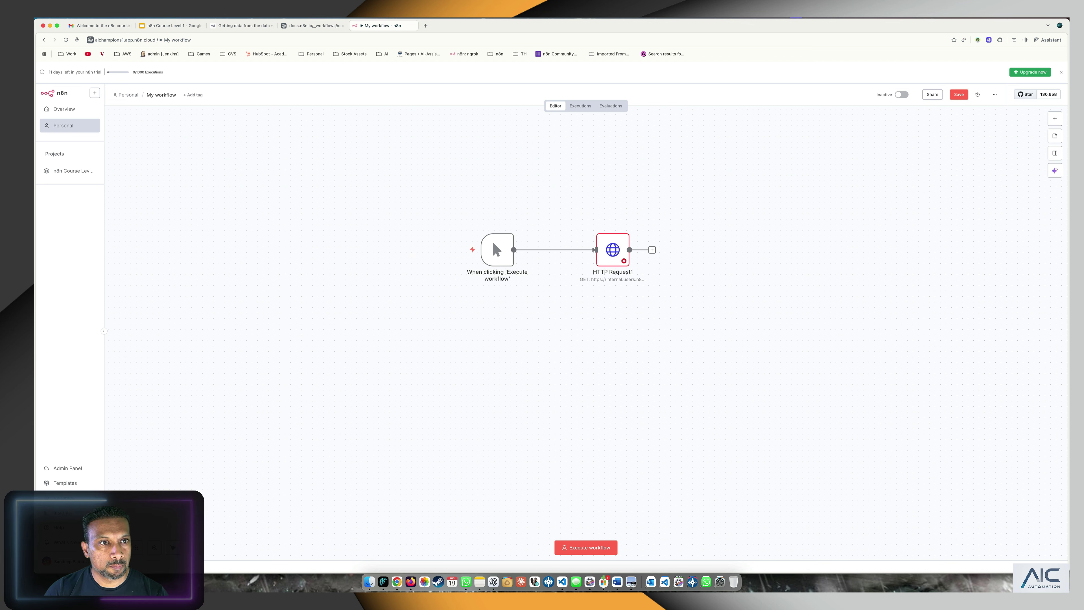
Look through the trigger types that can start this workflow.
{"action": "left_click", "coordinate": [497, 255]}
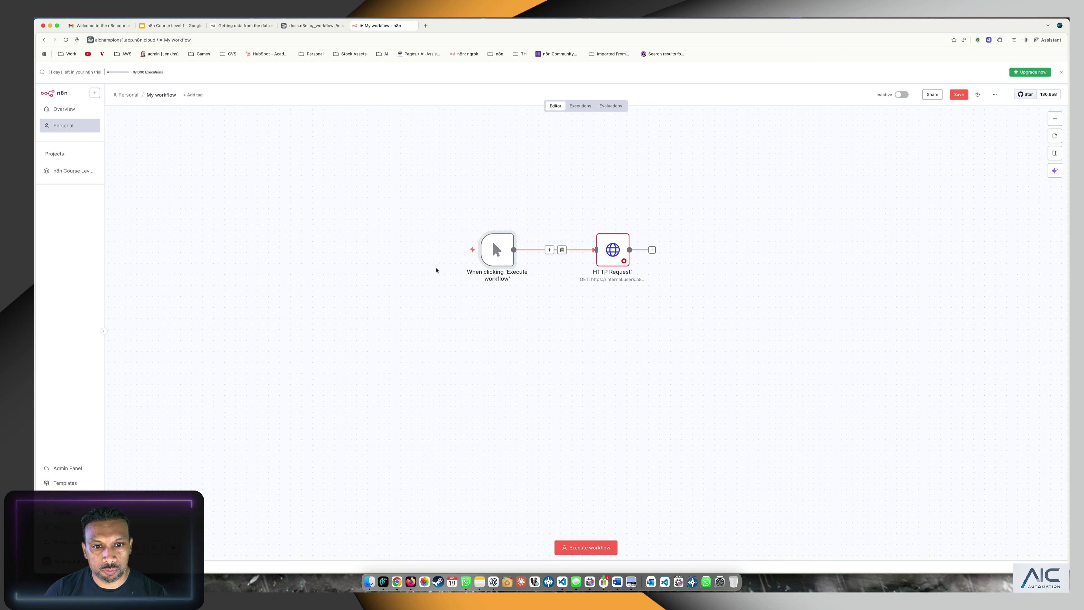
{"action": "left_click", "coordinate": [1052, 120]}
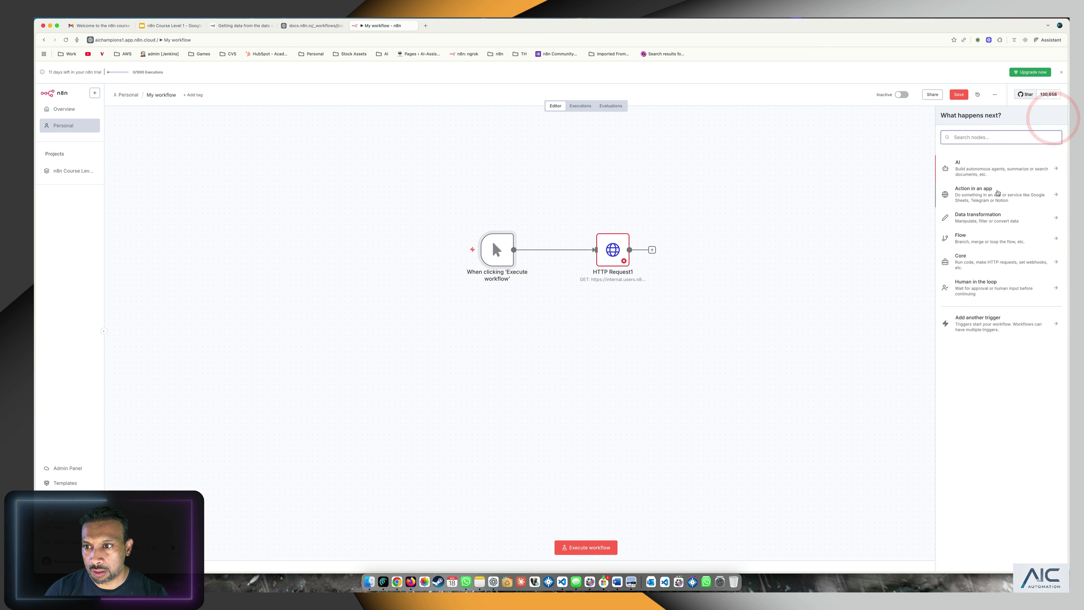
{"action": "left_click", "coordinate": [987, 322]}
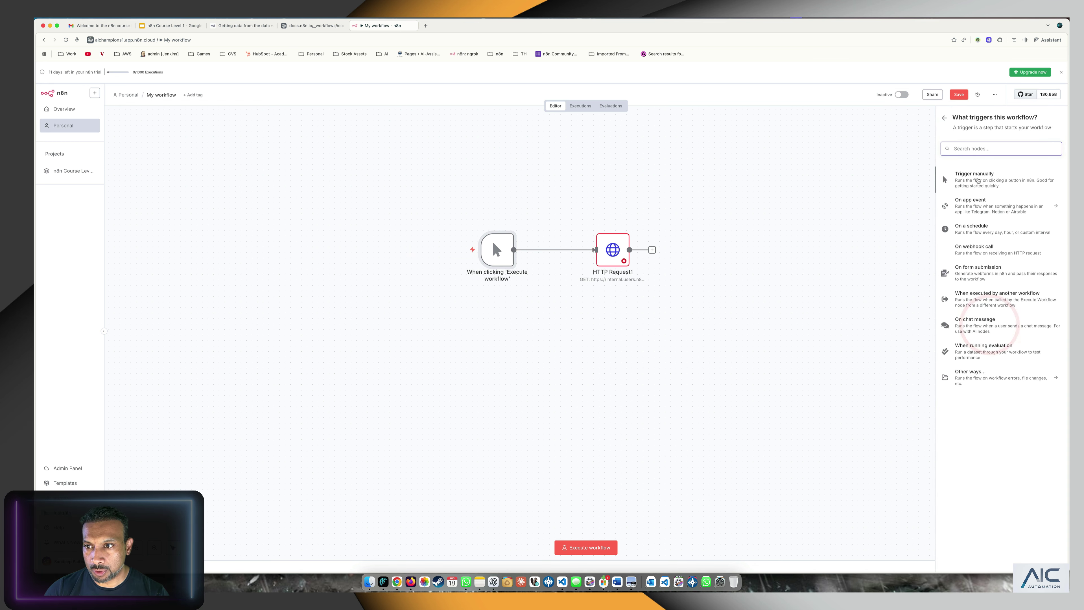
{"action": "left_click", "coordinate": [496, 256]}
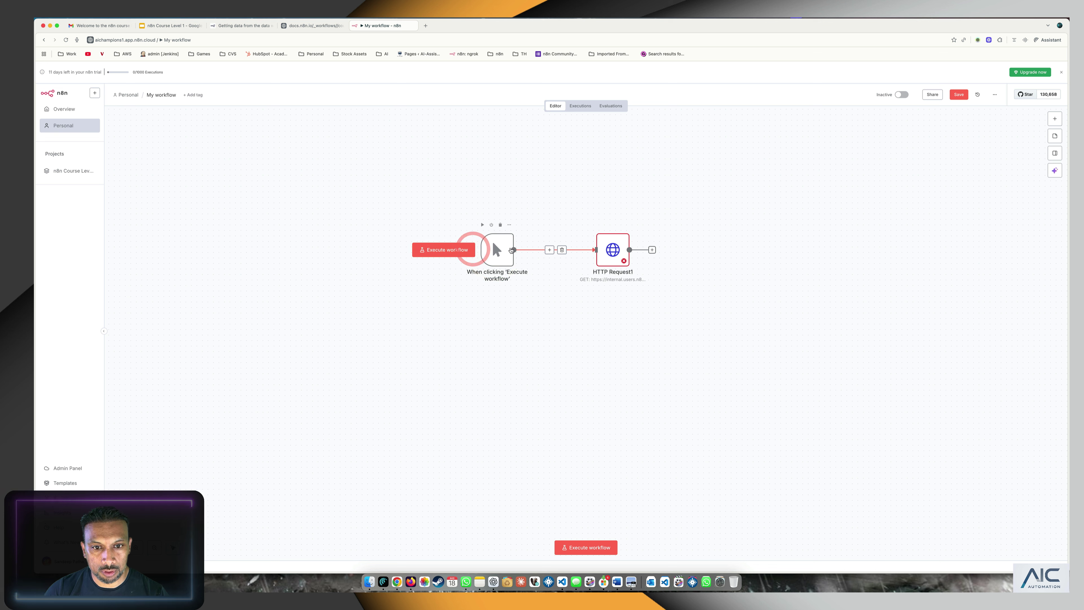
Replace the existing trigger with a new manual trigger, placed to the left of HTTP Request1 and connected to it.
{"action": "left_click", "coordinate": [561, 249]}
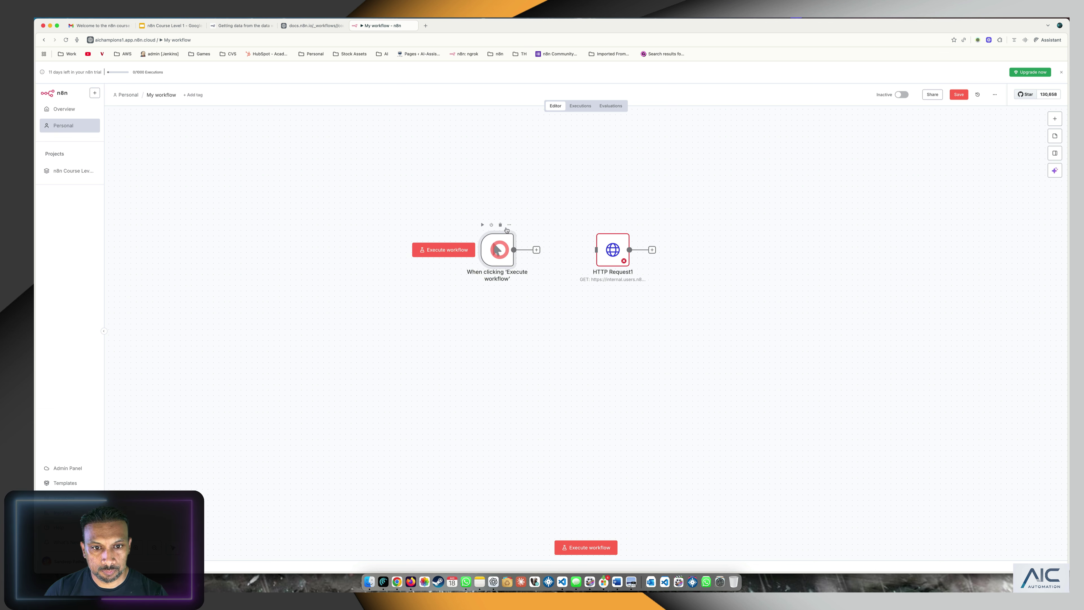
{"action": "left_click", "coordinate": [504, 225]}
{"action": "left_click", "coordinate": [1054, 119]}
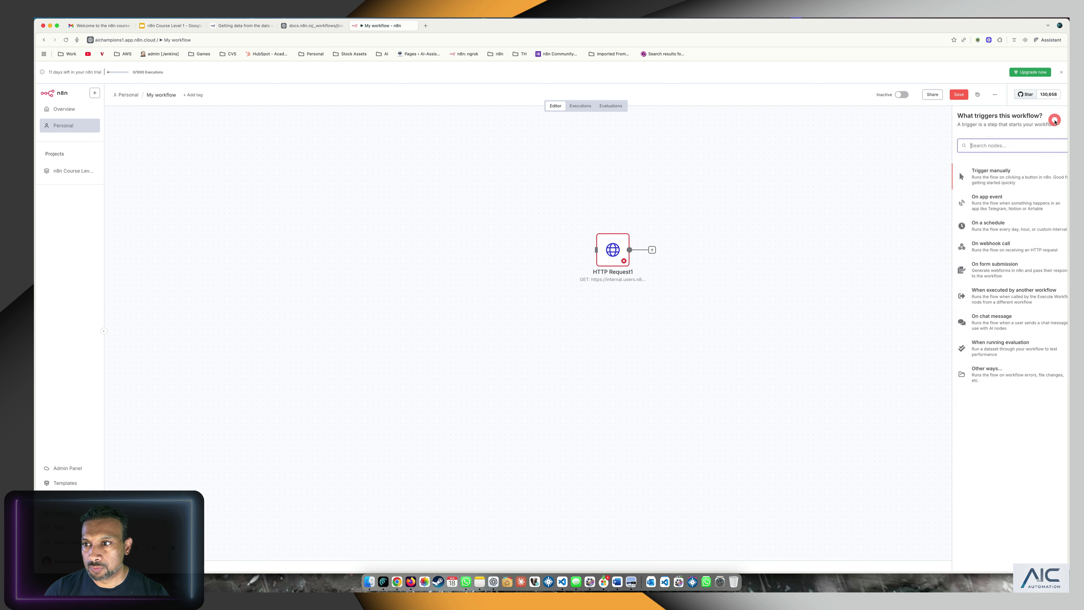
{"action": "left_click", "coordinate": [973, 180]}
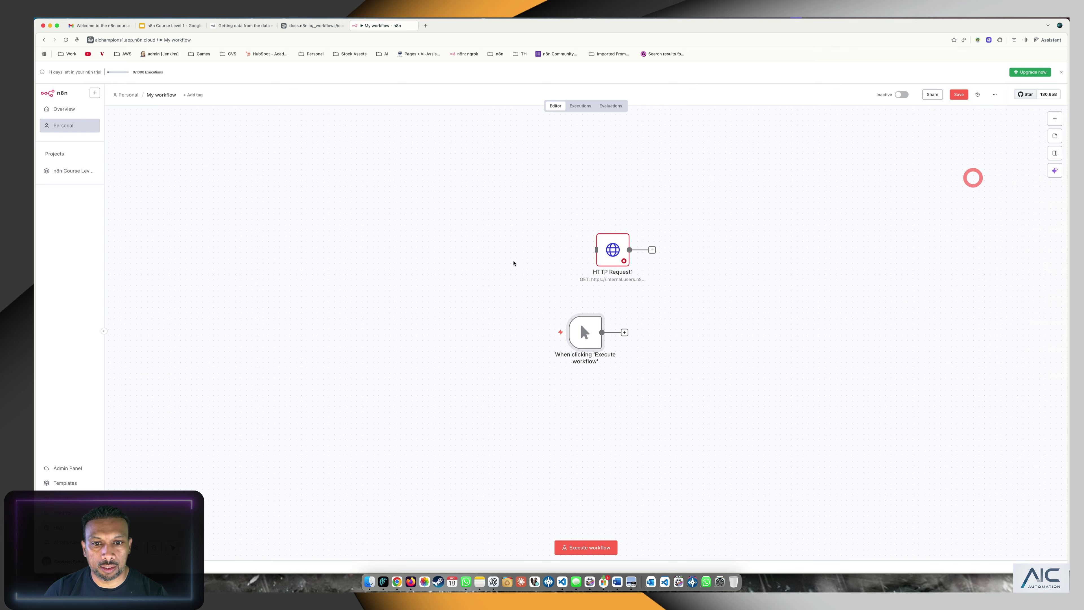
{"action": "mouse_move", "coordinate": [591, 339]}
{"action": "left_mouse_down"}
{"action": "mouse_move", "coordinate": [475, 249]}
{"action": "mouse_move", "coordinate": [608, 250]}
{"action": "mouse_move", "coordinate": [555, 252]}
{"action": "left_mouse_up"}
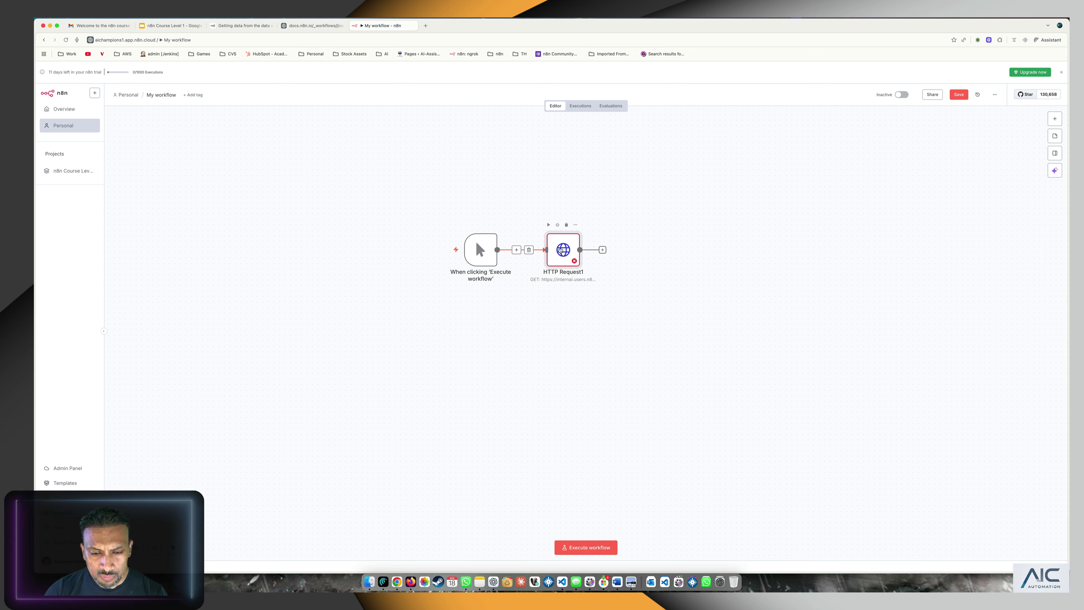
Inspect the parameters of the HTTP Request1 node and return to the canvas.
{"action": "left_click", "coordinate": [659, 237]}
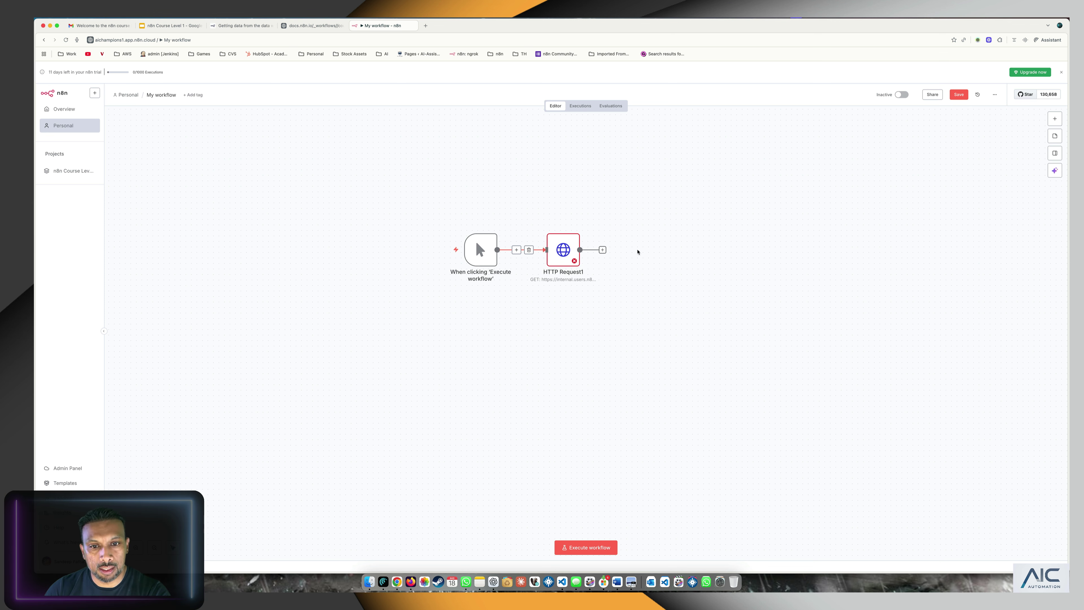
{"action": "left_click", "coordinate": [654, 246]}
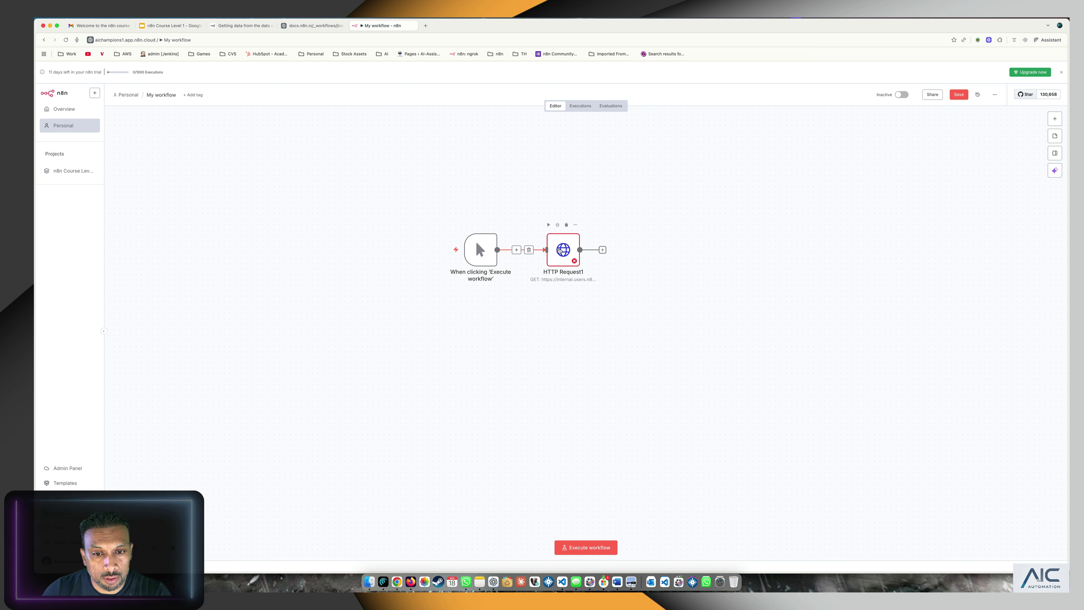
{"action": "double_click", "coordinate": [560, 251]}
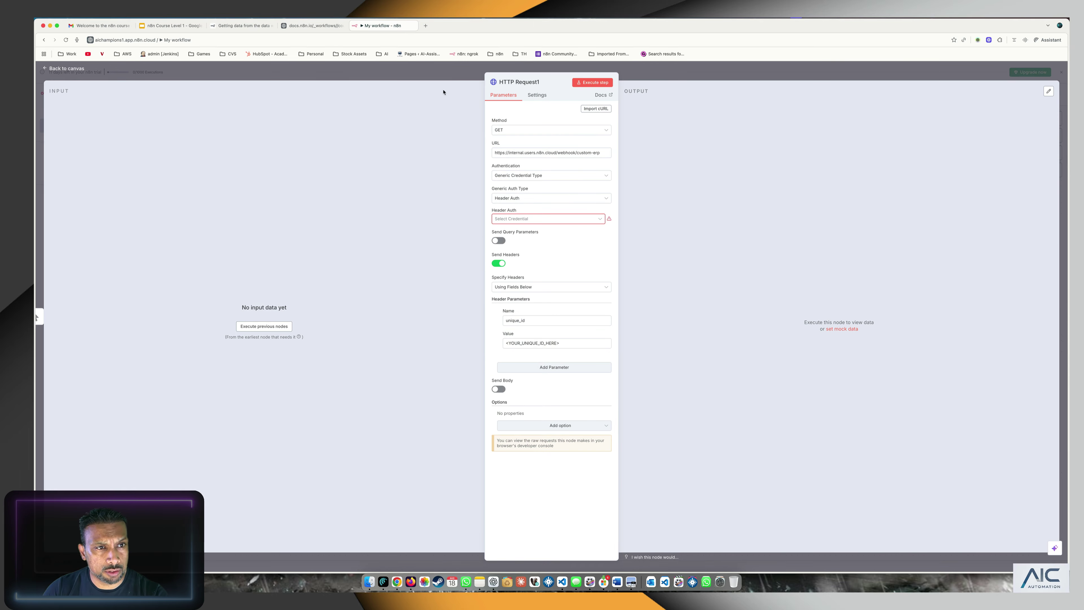
{"action": "left_click", "coordinate": [64, 69]}
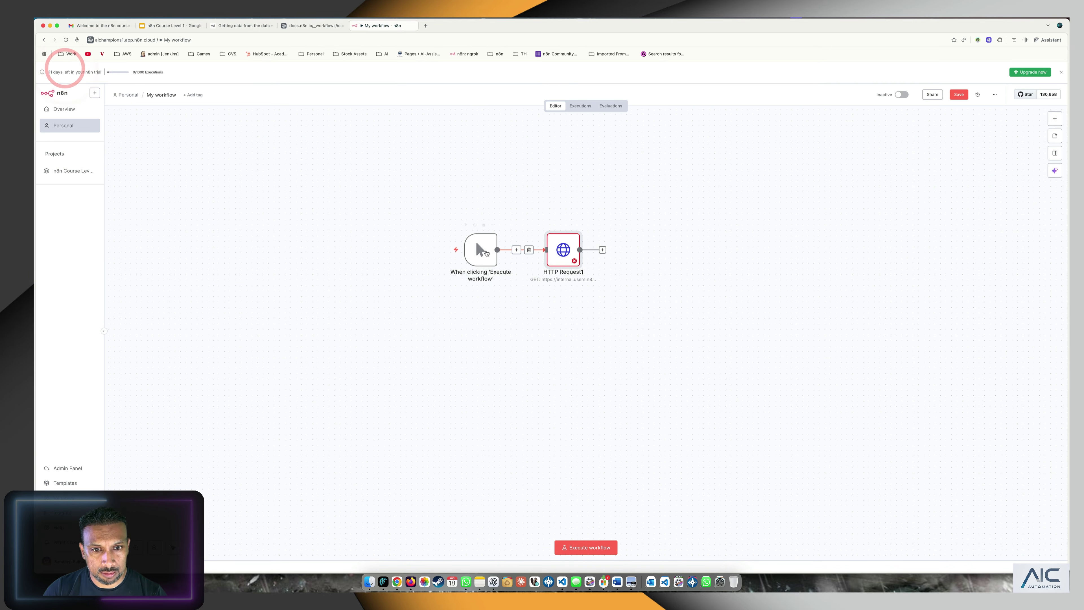
Move the trigger up and to the left, and insert a new HTTP Request node between it and HTTP Request1.
{"action": "left_click_drag", "start_coordinate": [475, 240], "coordinate": [437, 160]}
{"action": "left_click", "coordinate": [497, 208]}
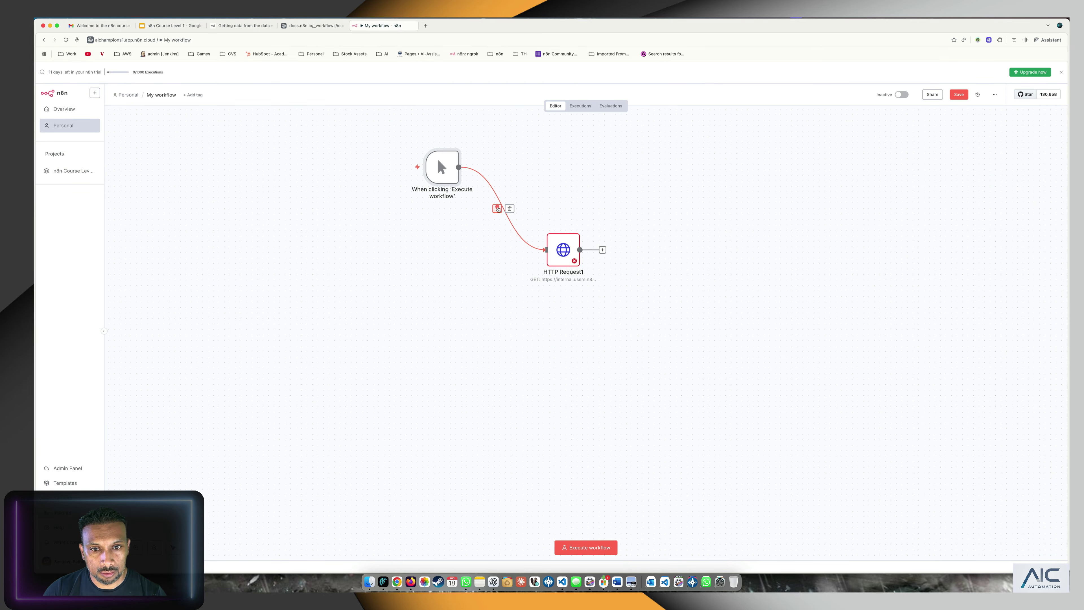
{"action": "left_click", "coordinate": [1016, 138]}
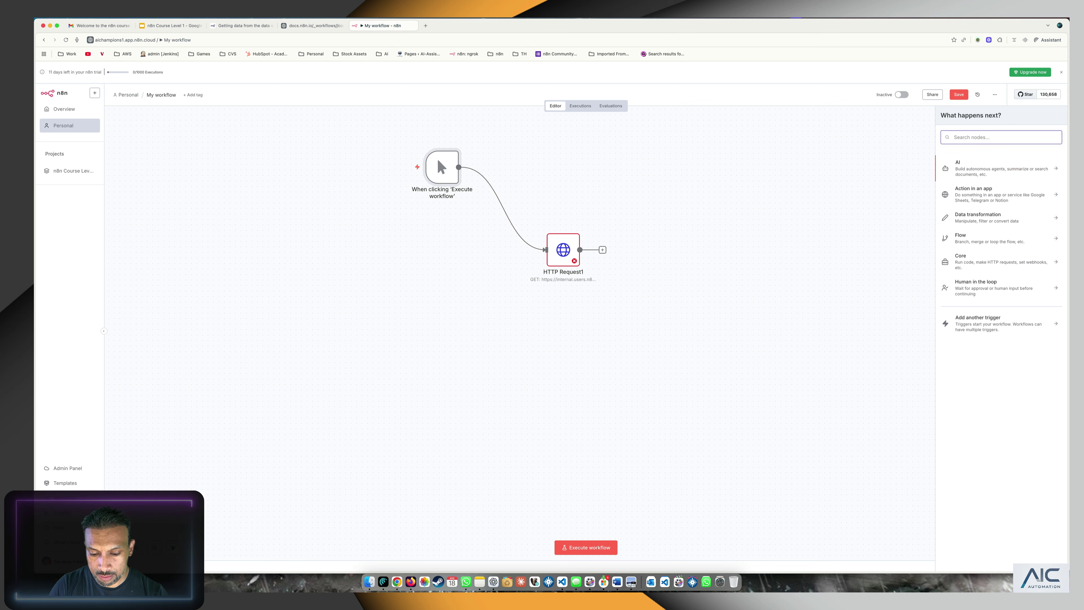
{"action": "type", "text": "http"}
{"action": "left_click", "coordinate": [1016, 161]}
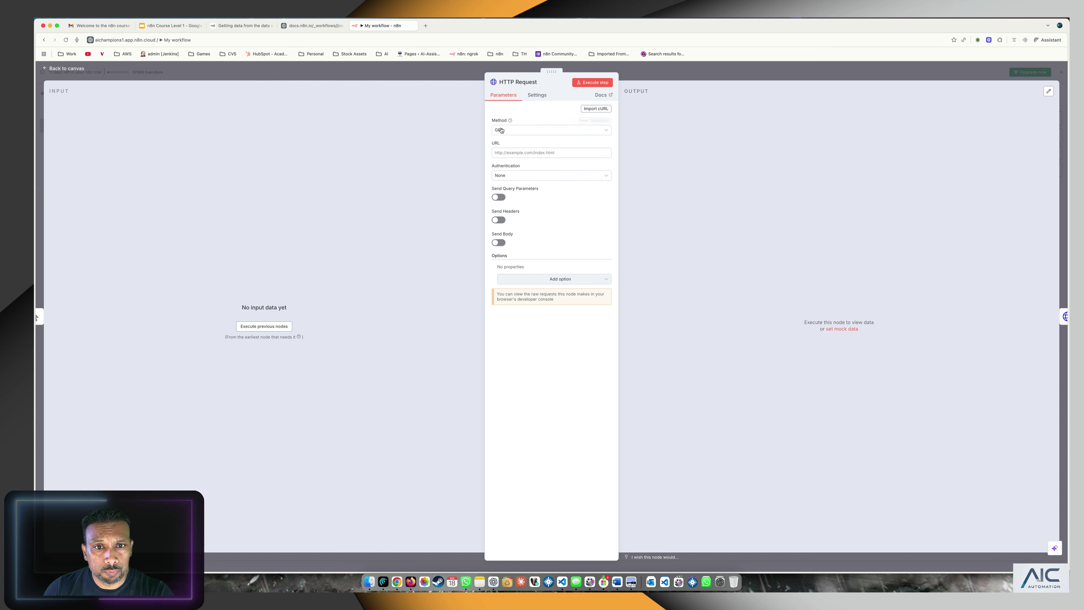
Review the method choices of the new HTTP Request node, keeping GET selected.
{"action": "left_click", "coordinate": [535, 130]}
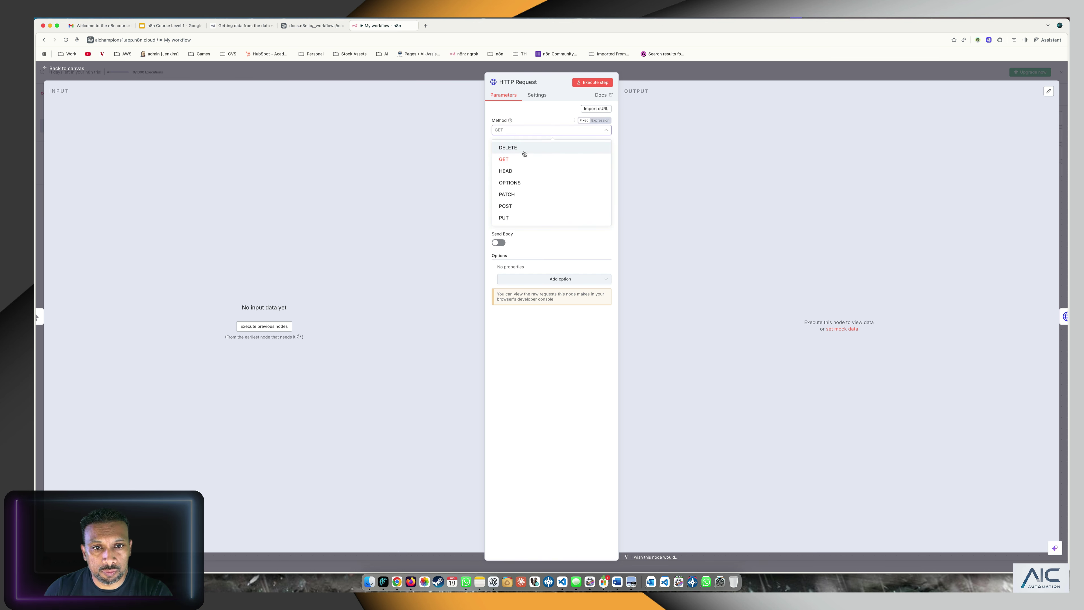
{"action": "left_click", "coordinate": [536, 123]}
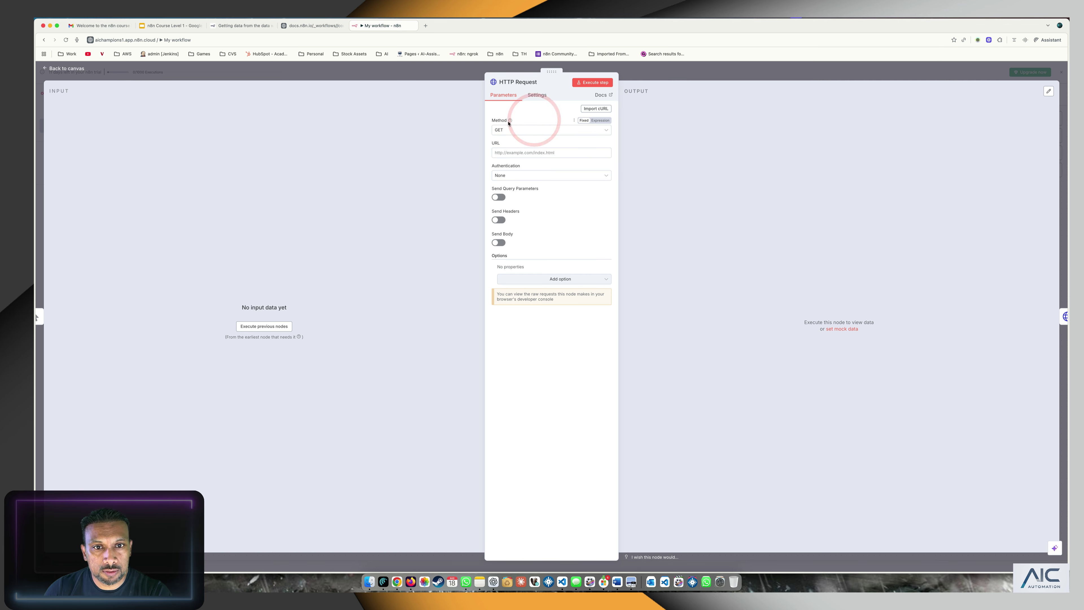
{"action": "left_click", "coordinate": [510, 121]}
{"action": "left_click", "coordinate": [510, 121]}
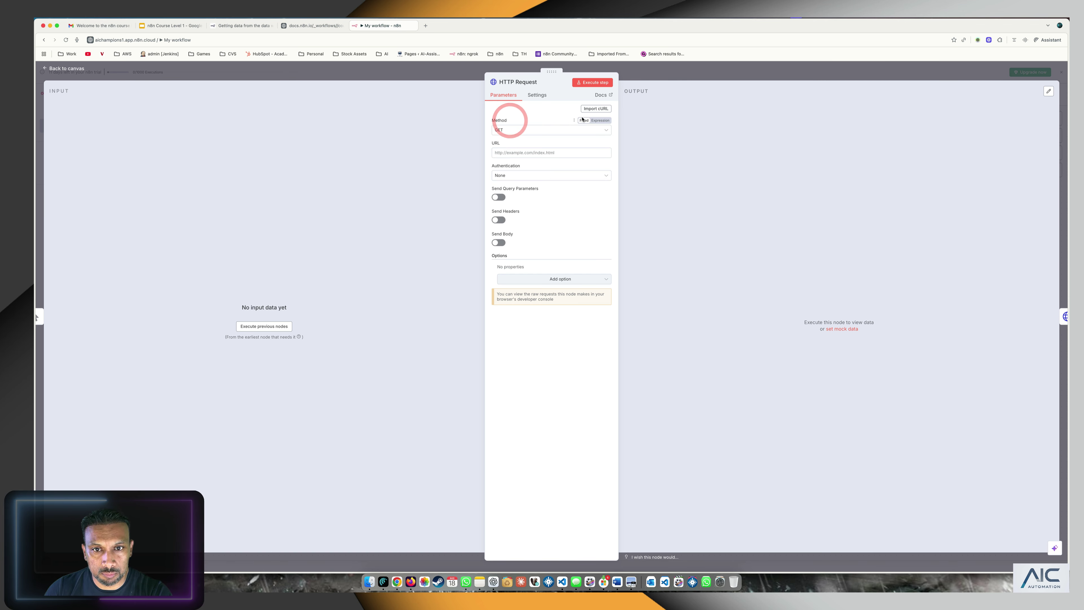
Open the HTTP Request node's documentation and skim its method, URL and authentication sections.
{"action": "left_click", "coordinate": [604, 96]}
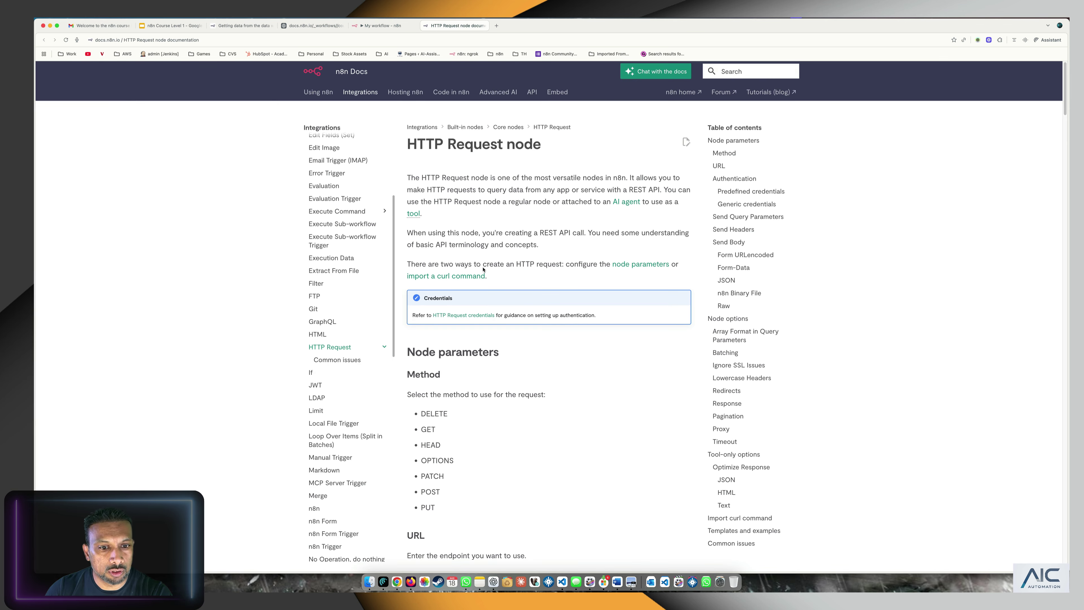
{"action": "scroll", "coordinate": [494, 306], "scroll_direction": "down", "scroll_amount": 12}
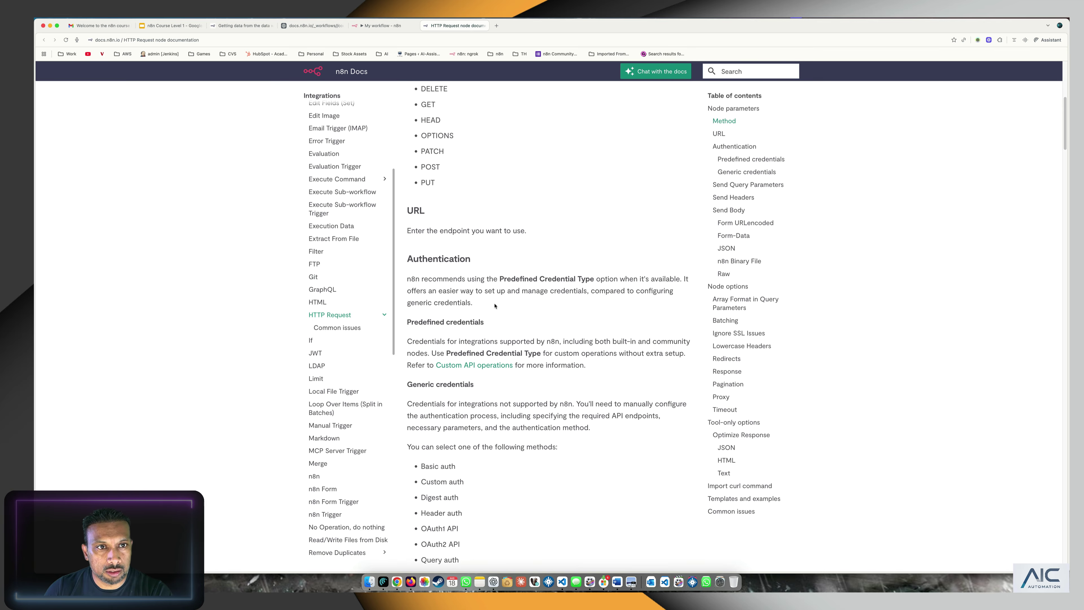
{"action": "scroll", "coordinate": [491, 276], "scroll_direction": "up", "scroll_amount": 17}
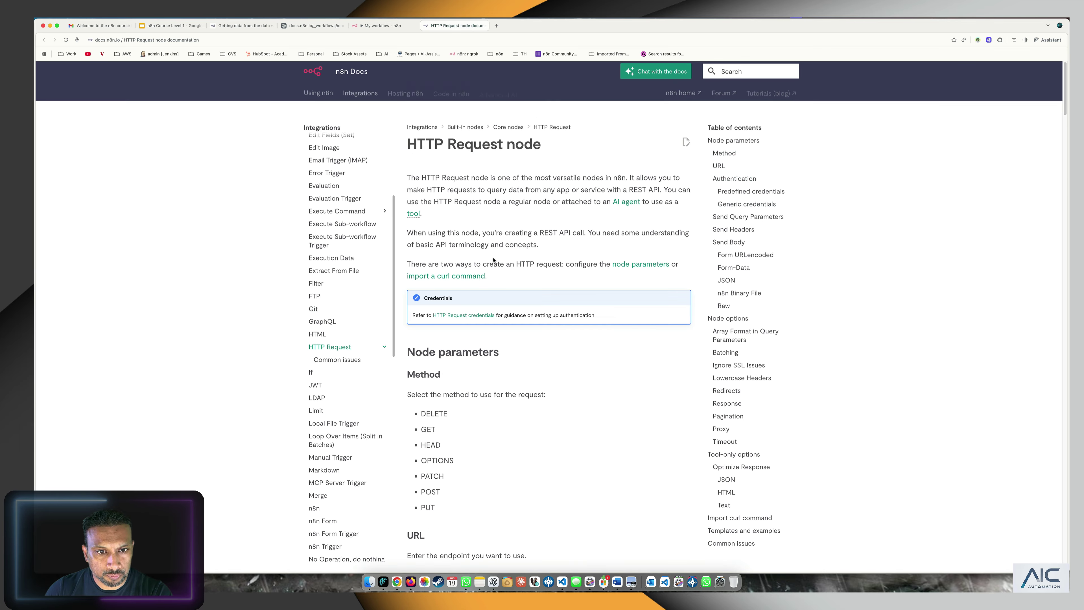
Finish skimming the HTTP Request documentation, close it, and review the node's method choices again.
{"action": "scroll", "coordinate": [476, 392], "scroll_direction": "down", "scroll_amount": 5}
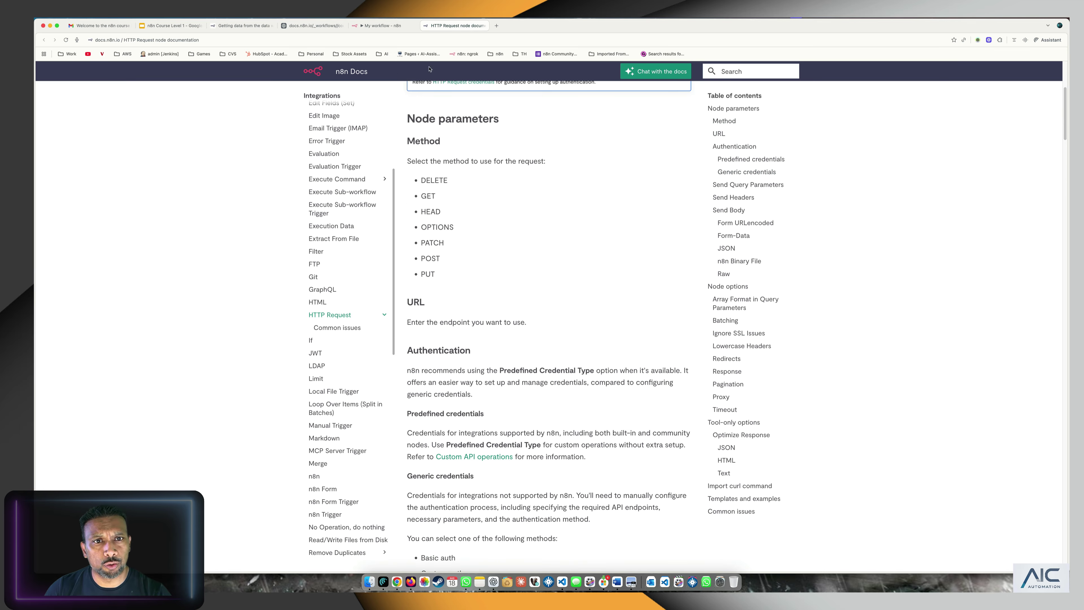
{"action": "left_click", "coordinate": [484, 25]}
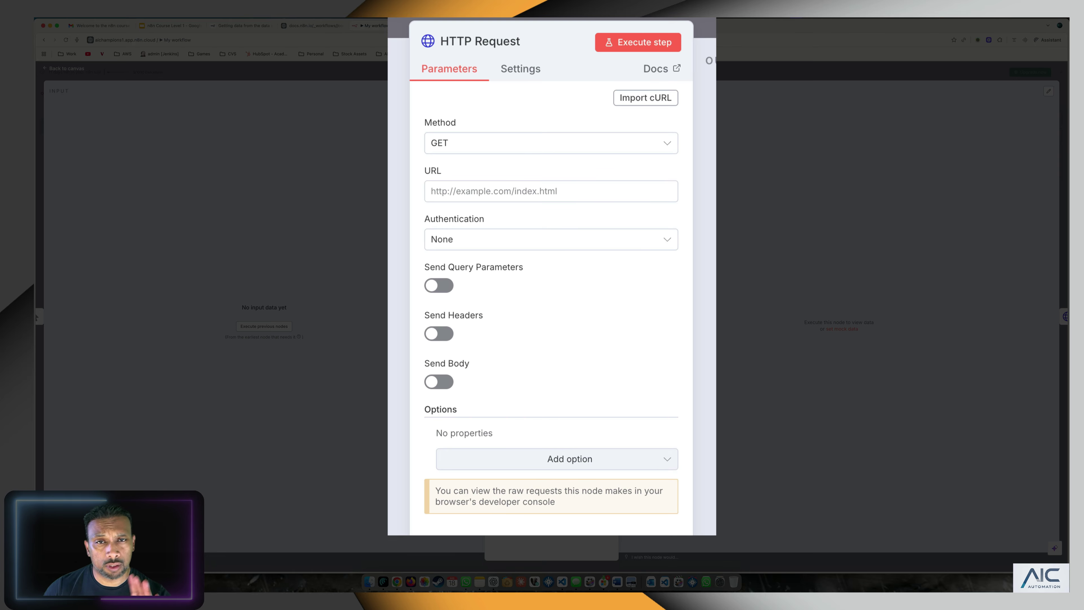
{"action": "left_click", "coordinate": [593, 142]}
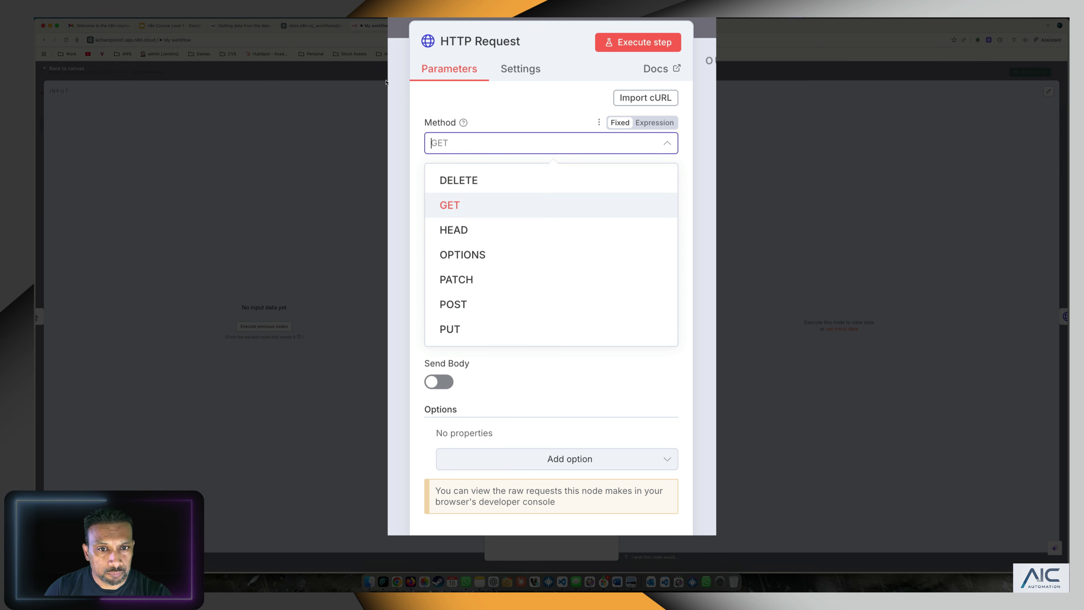
Return to the canvas, delete the new HTTP Request node, and align HTTP Request1 with the trigger.
{"action": "left_click", "coordinate": [311, 72]}
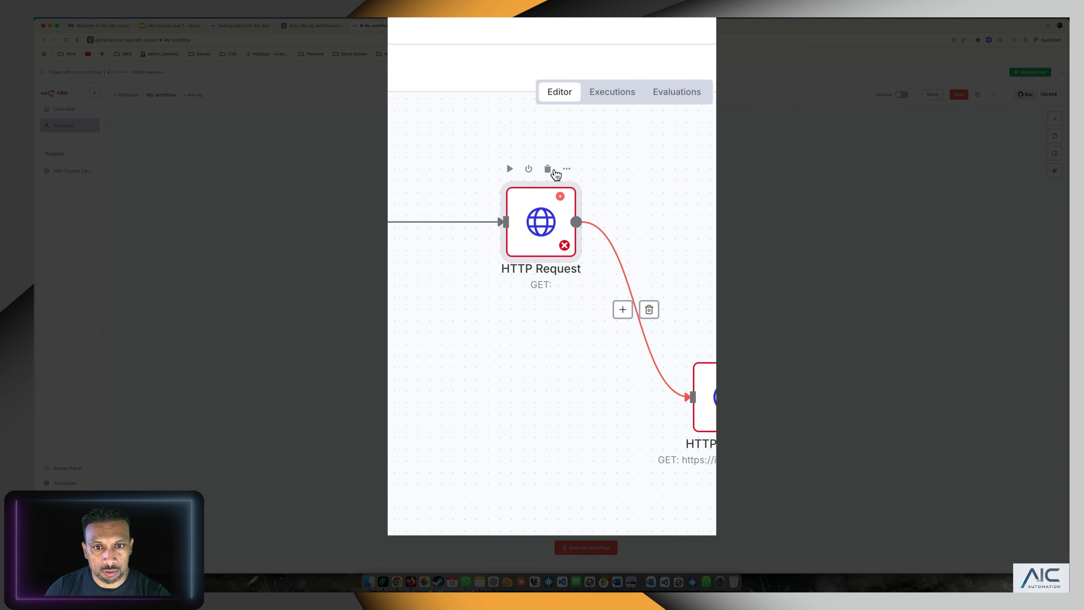
{"action": "left_click", "coordinate": [548, 168]}
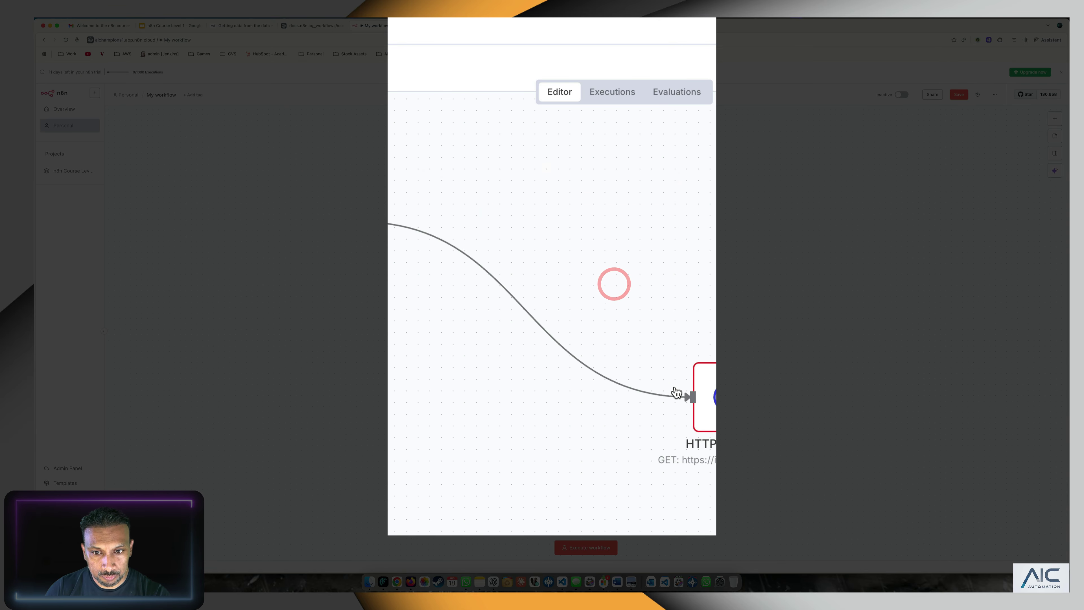
{"action": "scroll", "coordinate": [698, 365], "scroll_direction": "down", "scroll_amount": 4}
{"action": "scroll", "coordinate": [698, 365], "scroll_direction": "right", "scroll_amount": 3}
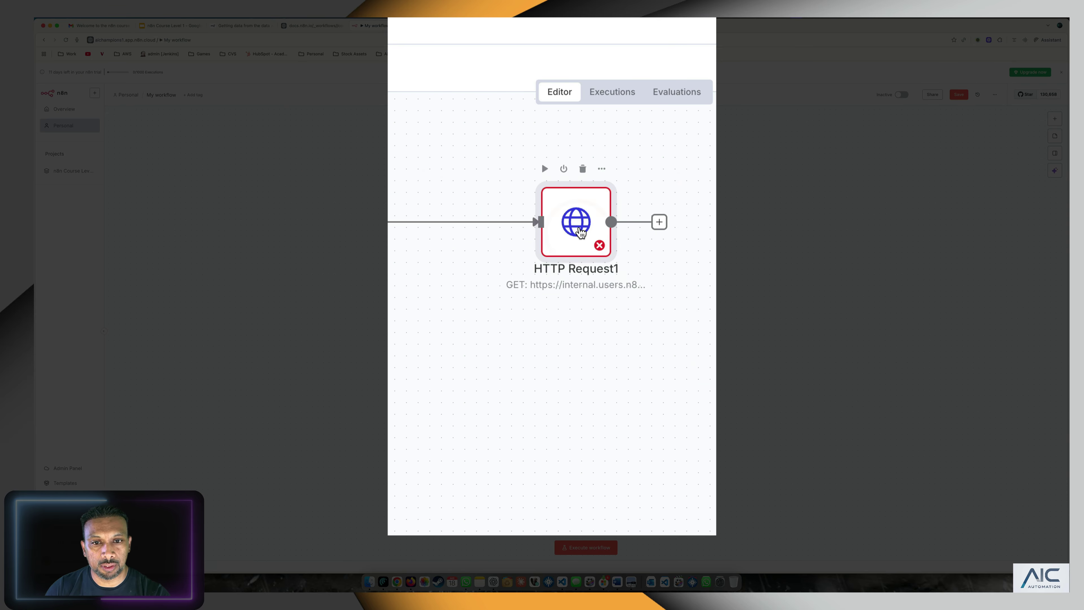
Open HTTP Request1 and examine its method and the individual parts of its URL.
{"action": "double_click", "coordinate": [580, 231]}
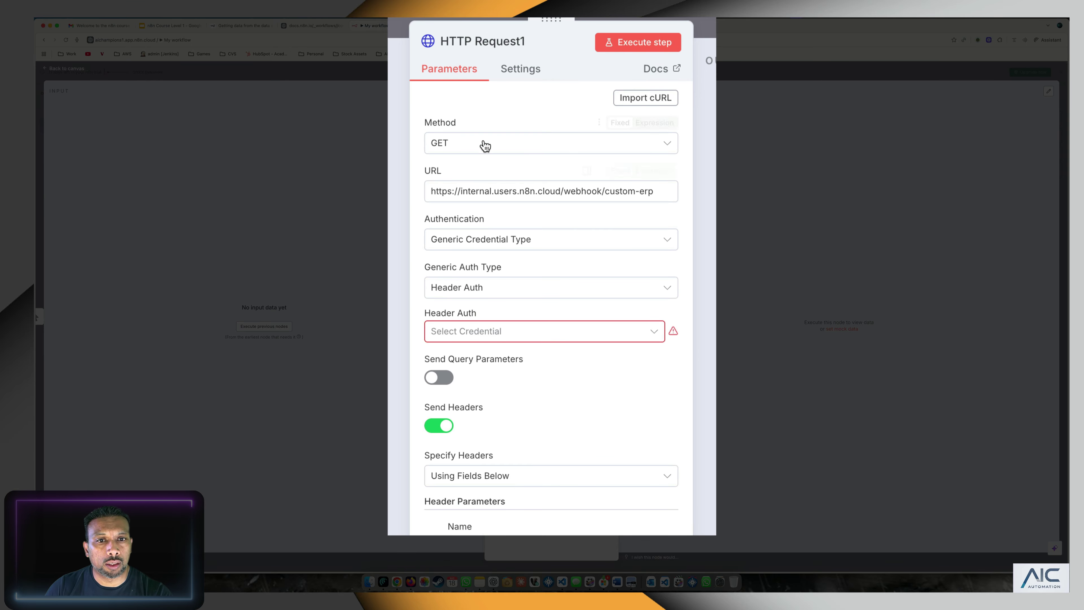
{"action": "left_click", "coordinate": [468, 144]}
{"action": "left_click", "coordinate": [469, 144]}
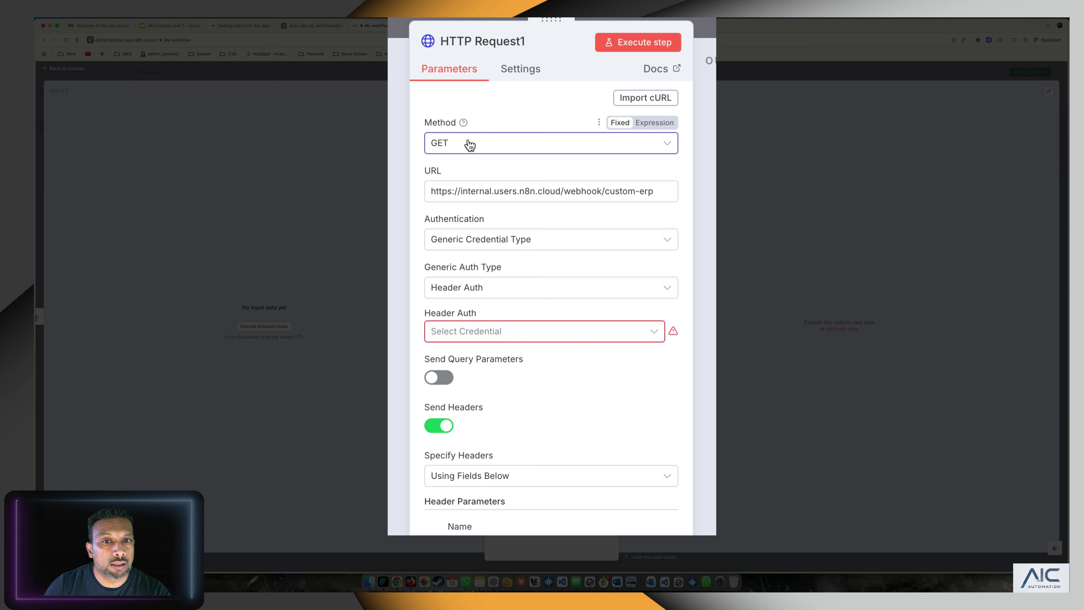
{"action": "left_click", "coordinate": [639, 192]}
{"action": "left_click_drag", "start_coordinate": [664, 190], "coordinate": [436, 187]}
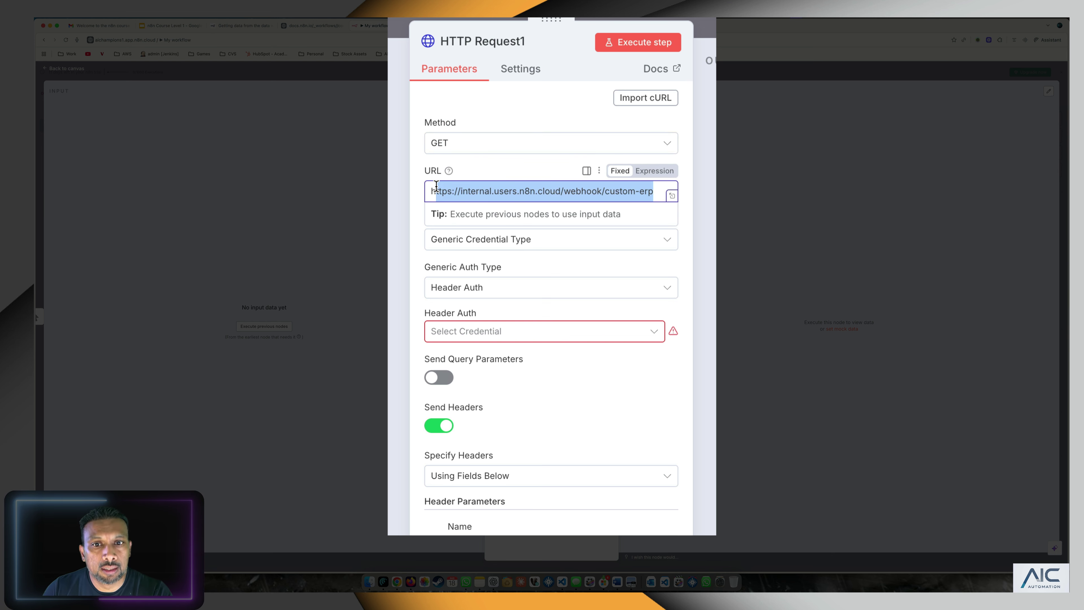
{"action": "left_click", "coordinate": [512, 190]}
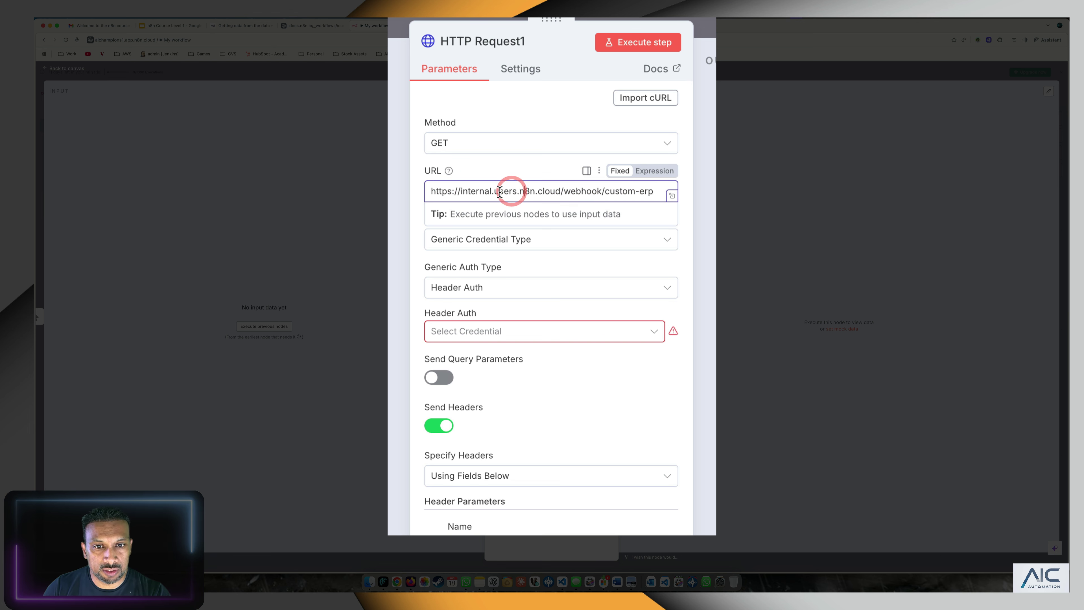
{"action": "left_click", "coordinate": [530, 189]}
{"action": "left_click_drag", "start_coordinate": [536, 190], "coordinate": [517, 190]}
{"action": "left_click", "coordinate": [529, 190]}
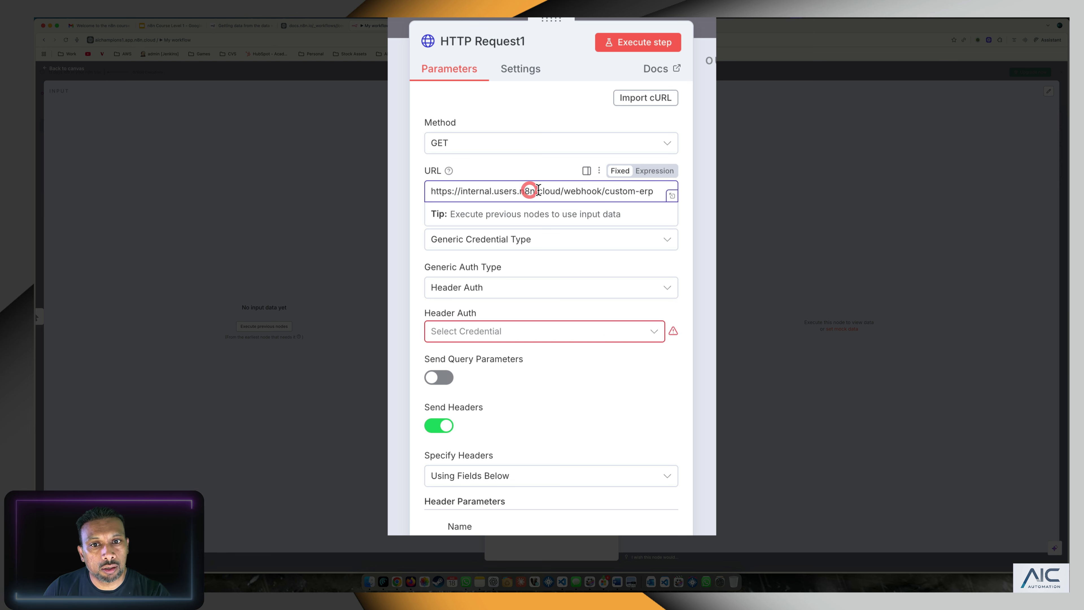
{"action": "double_click", "coordinate": [583, 190]}
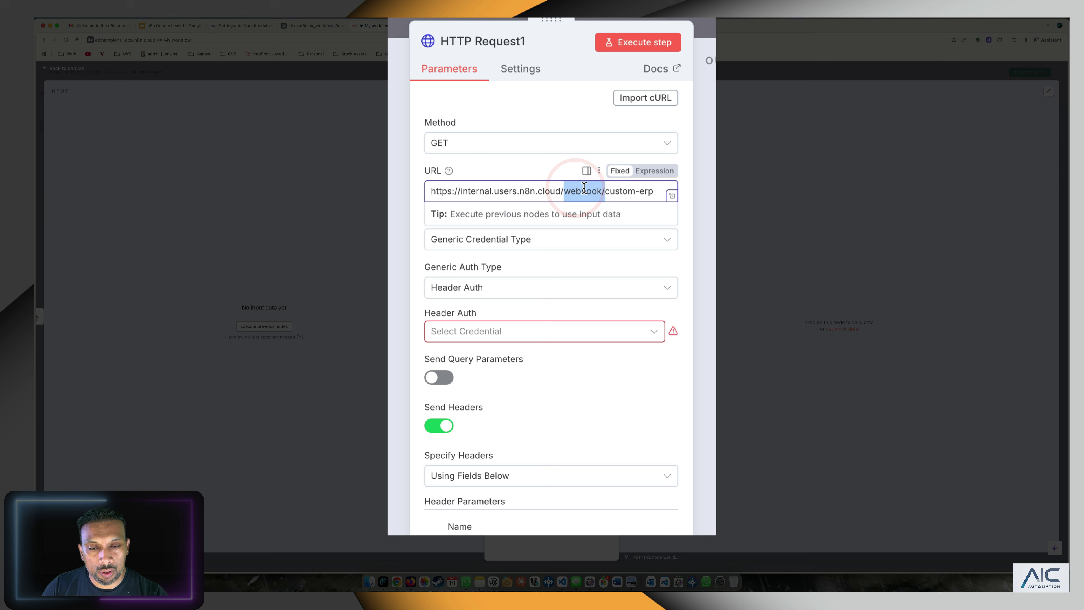
{"action": "left_click_drag", "start_coordinate": [653, 191], "coordinate": [609, 191]}
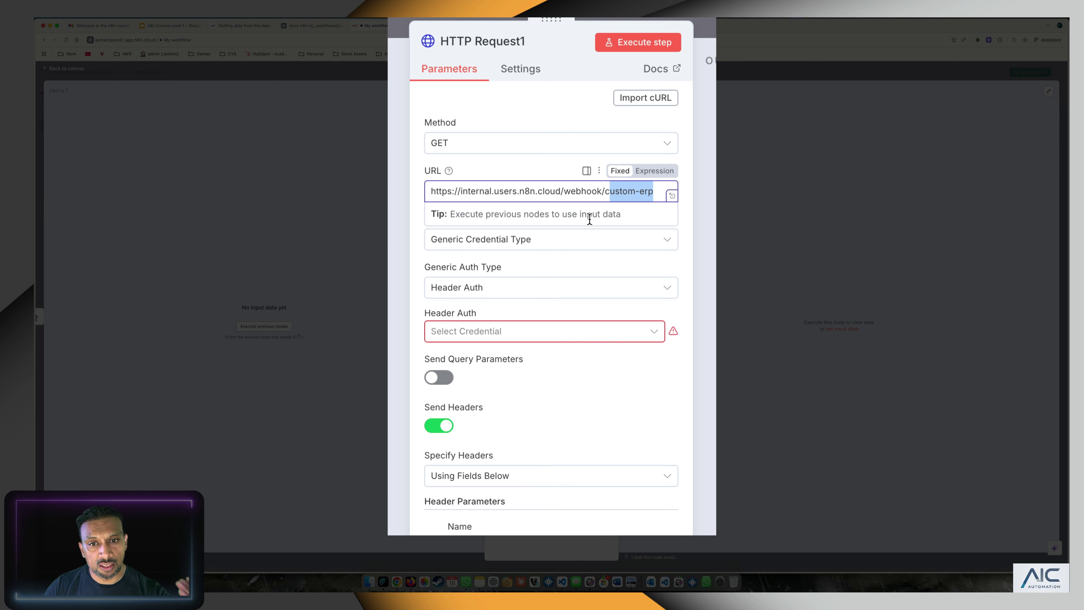
{"action": "left_click_drag", "start_coordinate": [647, 195], "coordinate": [435, 179]}
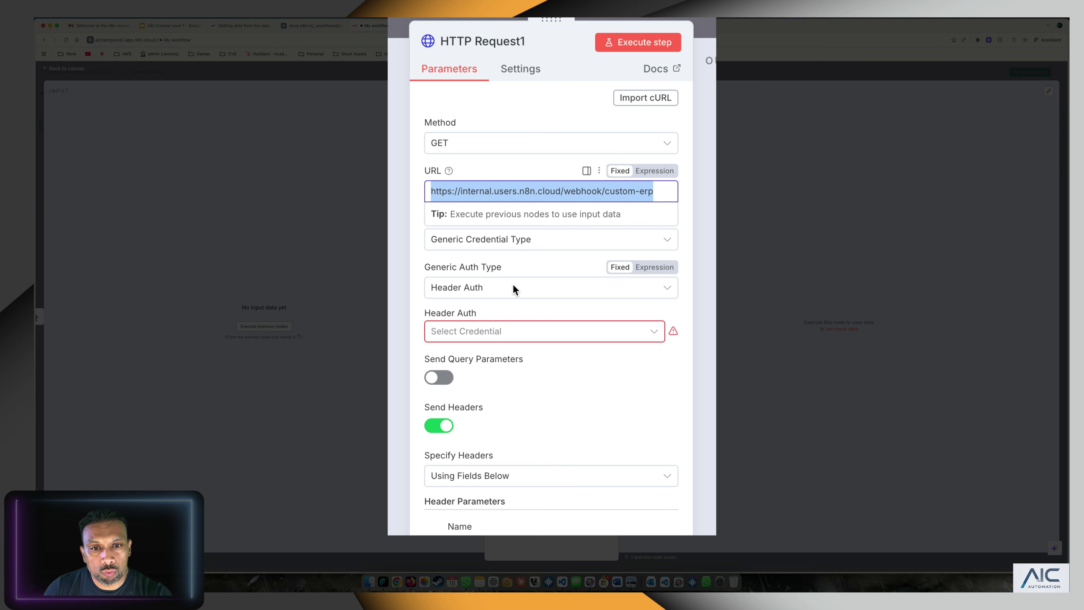
Review the generic auth types, keeping Header Auth, and start a new Header Auth credential for HTTP Request1.
{"action": "left_click", "coordinate": [524, 294]}
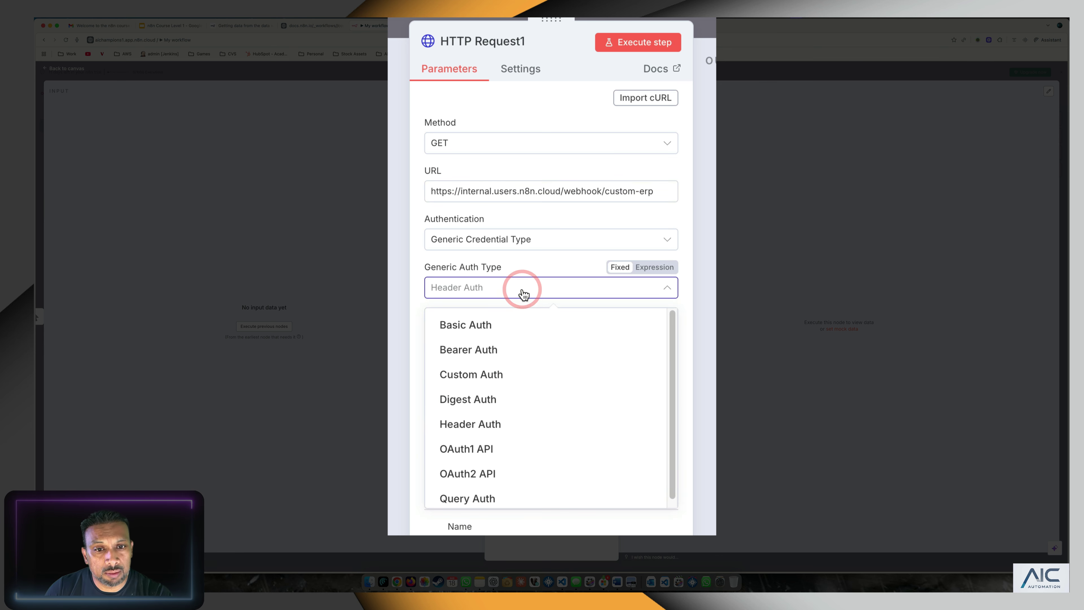
{"action": "left_click", "coordinate": [524, 293]}
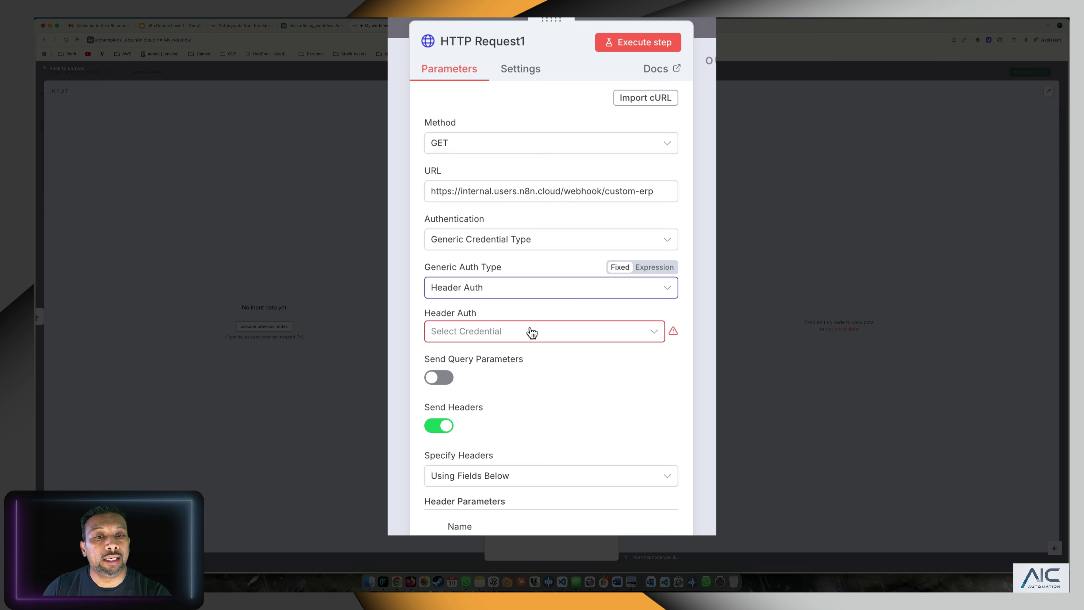
{"action": "left_click", "coordinate": [521, 340]}
{"action": "left_click", "coordinate": [525, 368]}
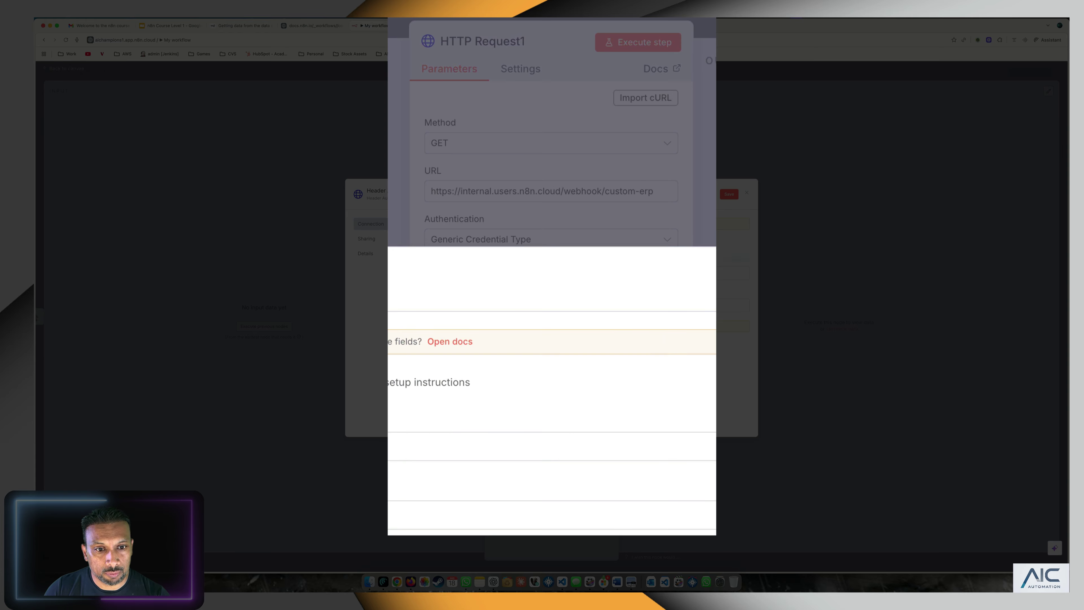
{"action": "left_click", "coordinate": [552, 447]}
{"action": "left_click", "coordinate": [552, 515]}
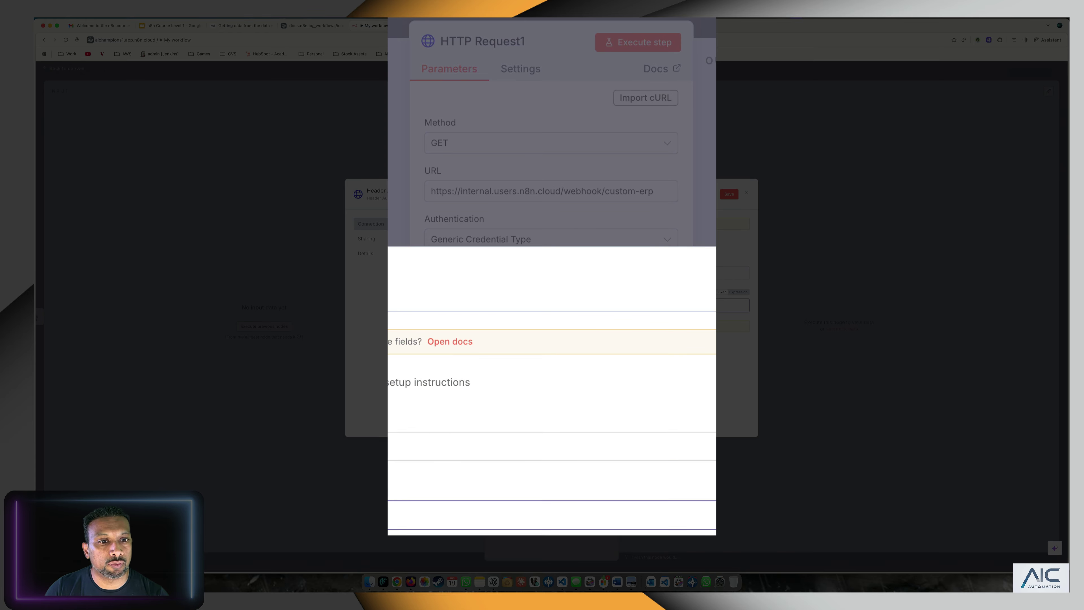
{"action": "left_click", "coordinate": [444, 274]}
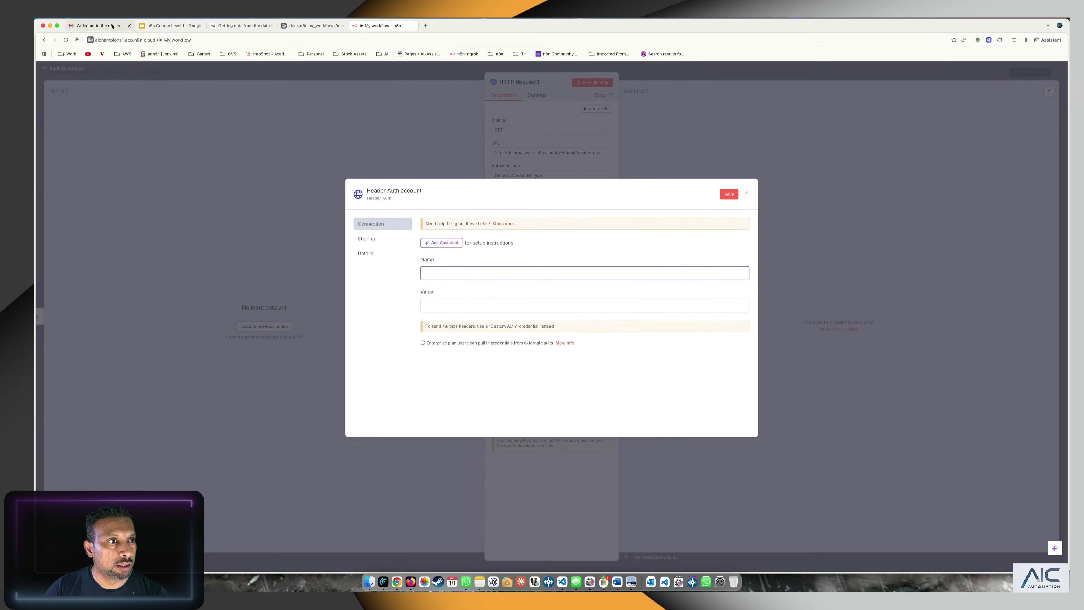
Copy the header auth name api_key from the course welcome email in Gmail into the credential's Name.
{"action": "left_click", "coordinate": [111, 25]}
{"action": "left_click", "coordinate": [242, 240]}
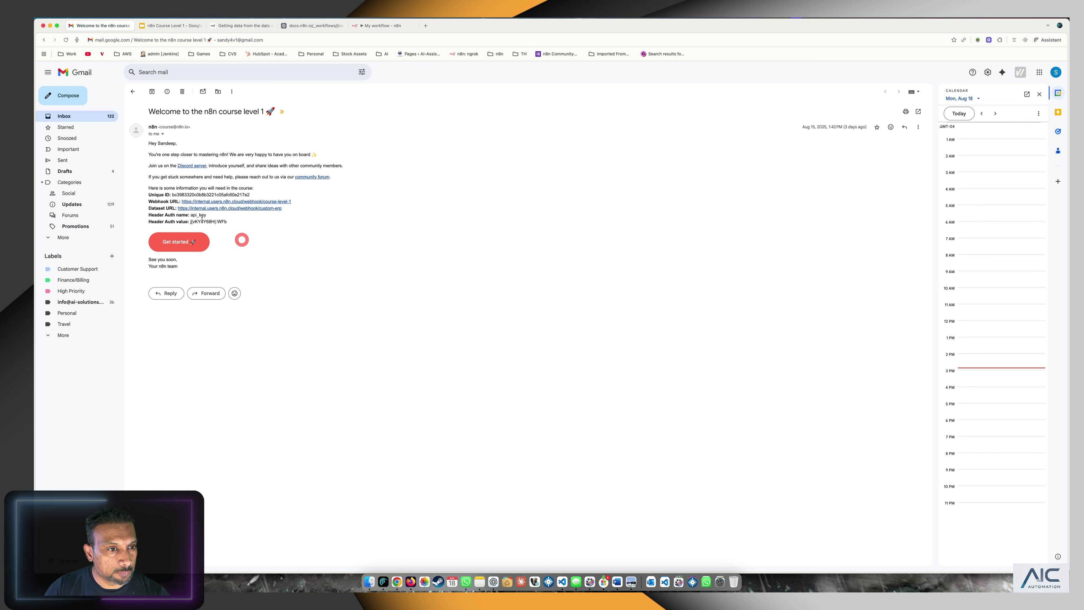
{"action": "left_click_drag", "start_coordinate": [206, 215], "coordinate": [191, 215]}
{"action": "key", "text": "super+c"}
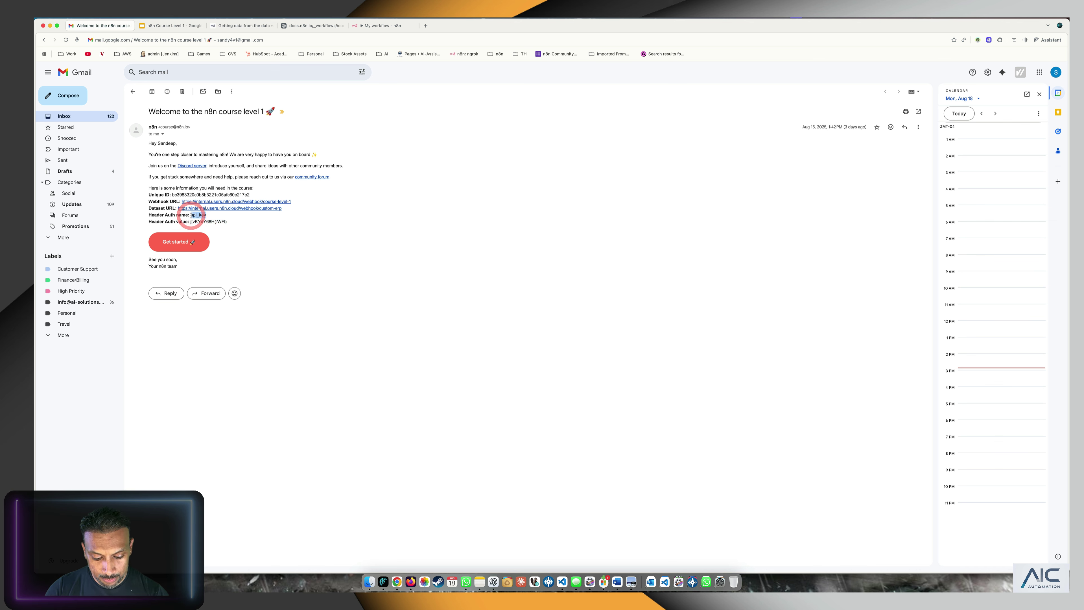
{"action": "left_click", "coordinate": [370, 26]}
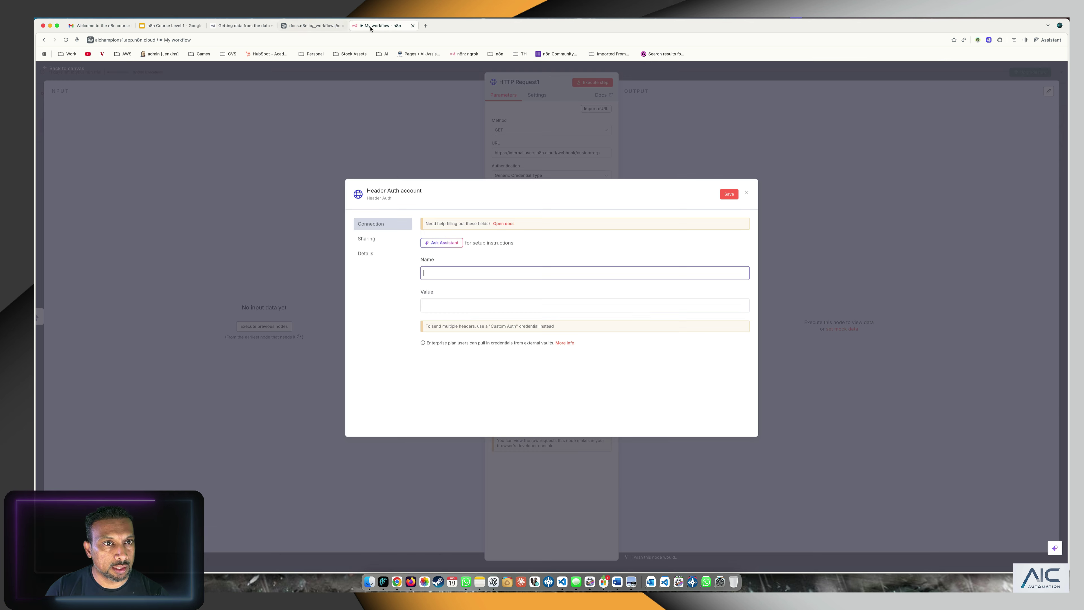
{"action": "left_click", "coordinate": [499, 269]}
{"action": "key", "text": "super+v"}
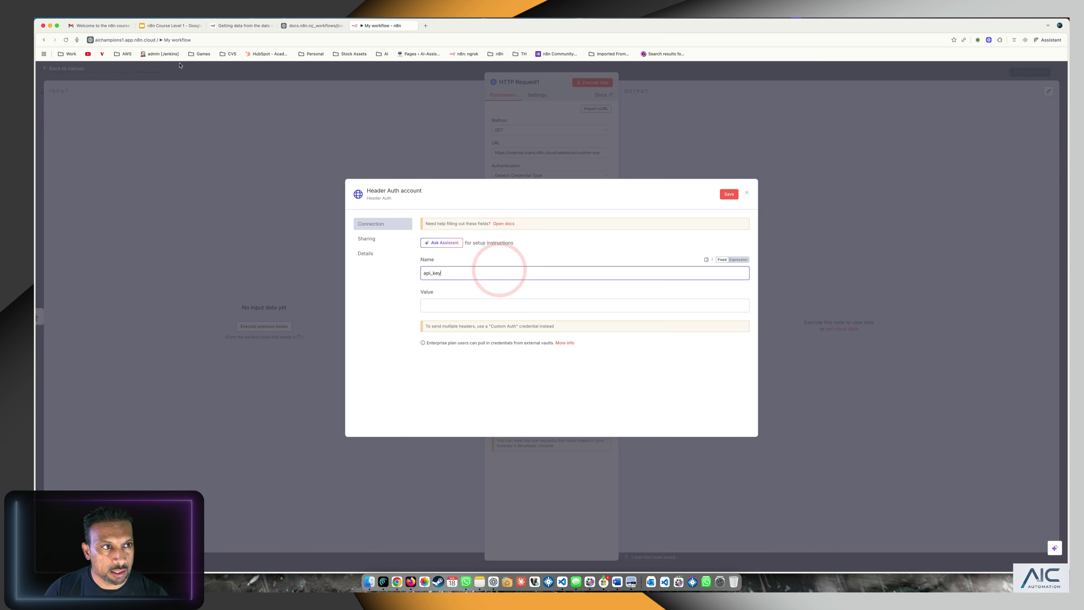
Copy the header auth value from the welcome email and paste it into the credential's Value.
{"action": "left_click", "coordinate": [88, 27]}
{"action": "left_click_drag", "start_coordinate": [232, 223], "coordinate": [201, 223]}
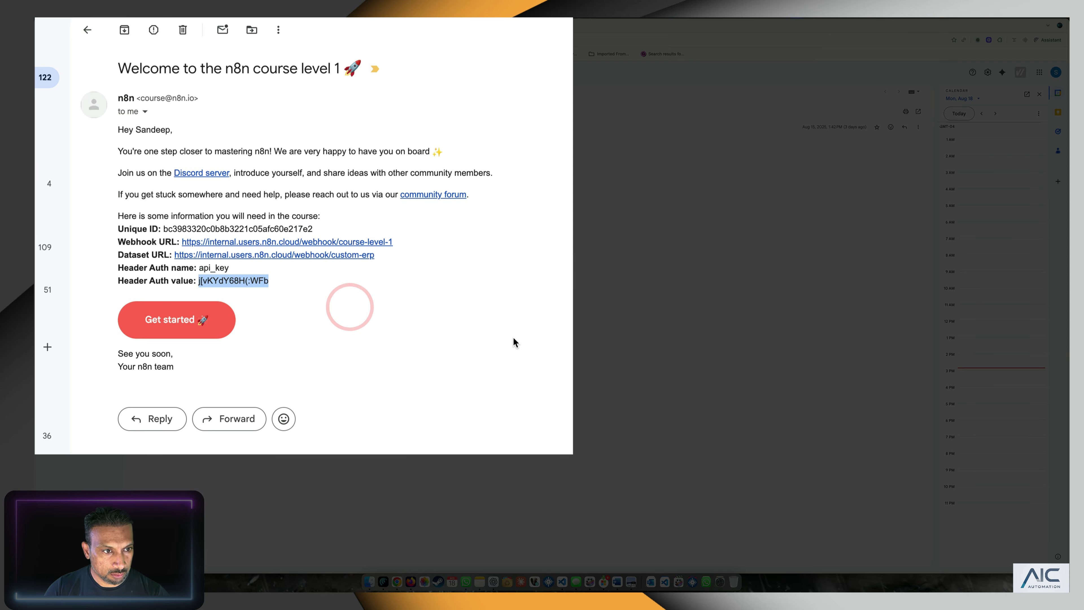
{"action": "left_click", "coordinate": [271, 285]}
{"action": "double_click", "coordinate": [271, 282]}
{"action": "mouse_move", "coordinate": [270, 282]}
{"action": "left_mouse_down"}
{"action": "mouse_move", "coordinate": [198, 281]}
{"action": "mouse_move", "coordinate": [284, 290]}
{"action": "left_mouse_up"}
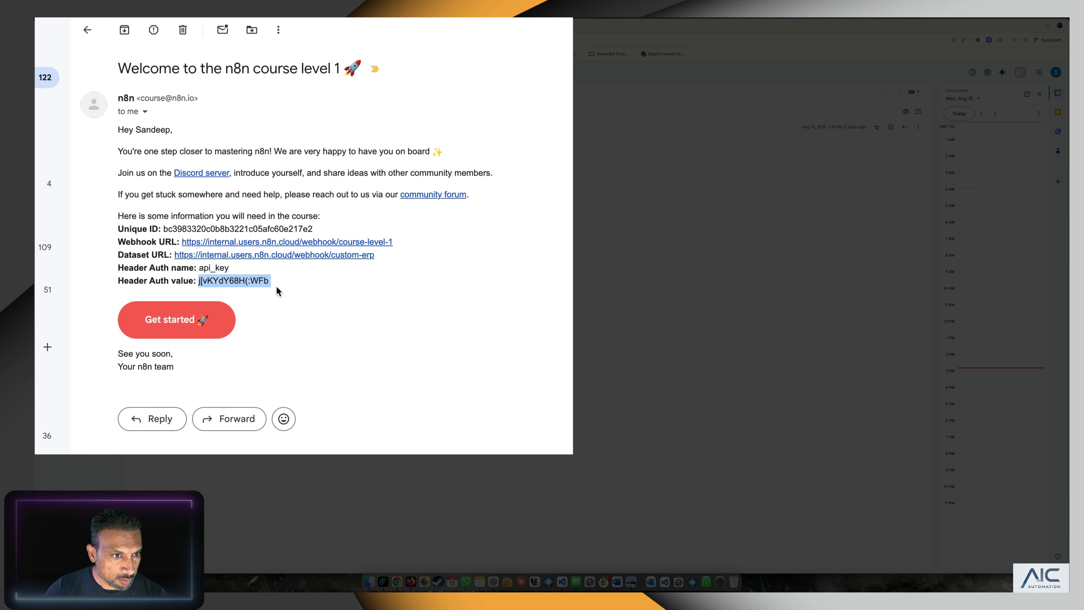
{"action": "left_click", "coordinate": [230, 276]}
{"action": "left_click_drag", "start_coordinate": [199, 282], "coordinate": [269, 285]}
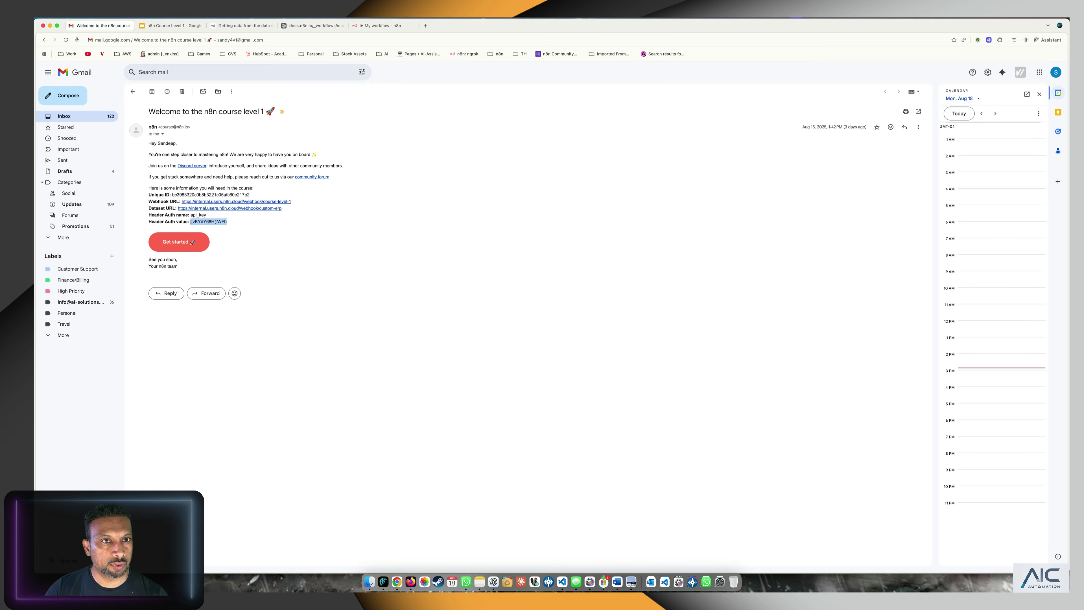
{"action": "left_click", "coordinate": [366, 26]}
{"action": "left_click", "coordinate": [468, 306]}
{"action": "key", "text": "super+v"}
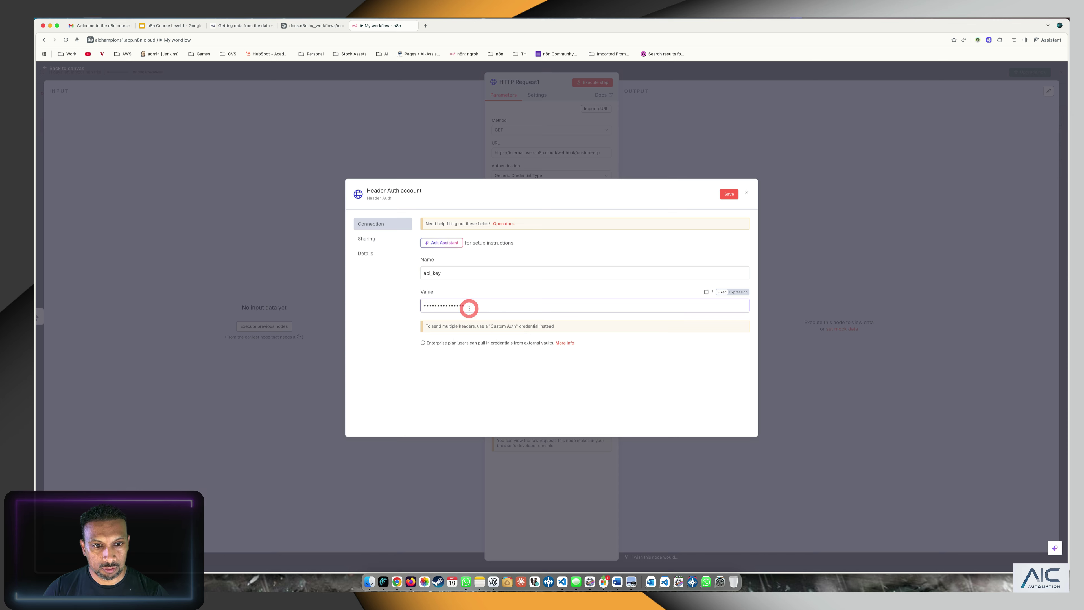
Save and close the Header Auth credential, and check that Header Auth account is selected for HTTP Request1.
{"action": "left_click", "coordinate": [728, 194]}
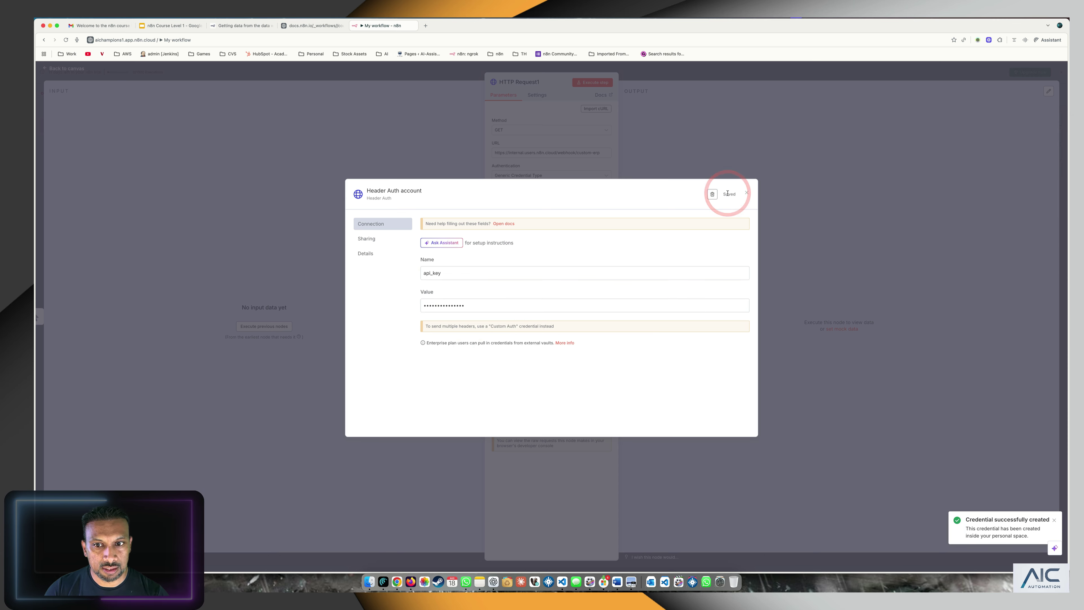
{"action": "left_click", "coordinate": [748, 194]}
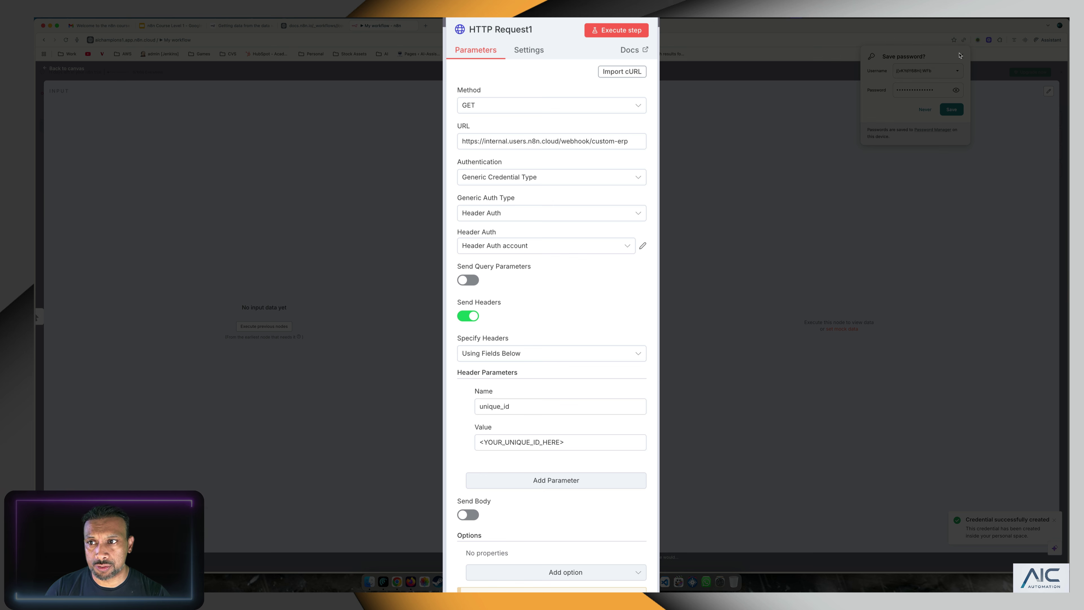
{"action": "left_click", "coordinate": [960, 56]}
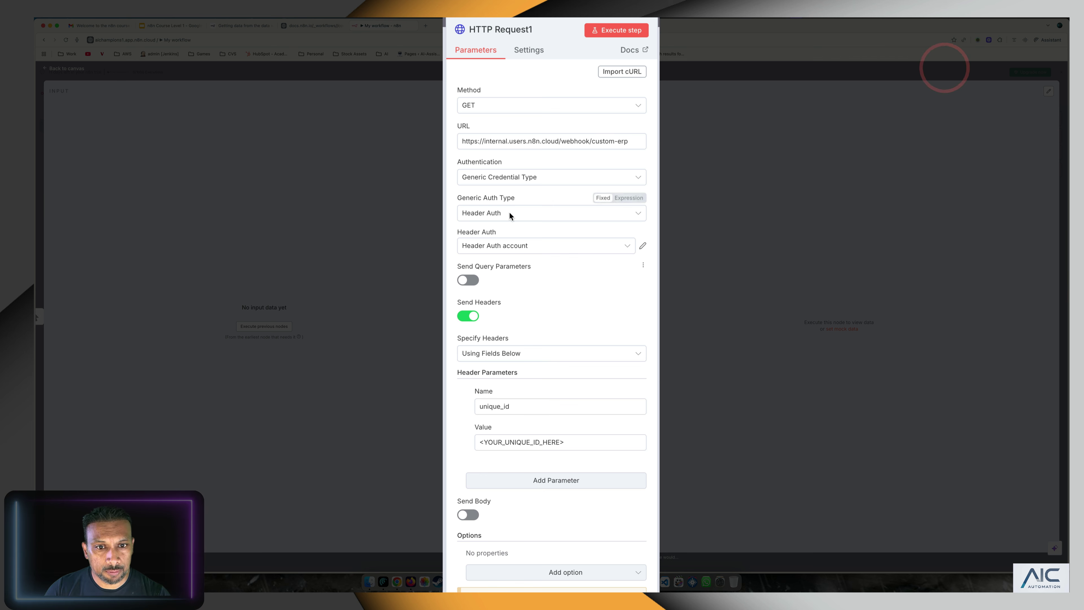
{"action": "left_click", "coordinate": [528, 247]}
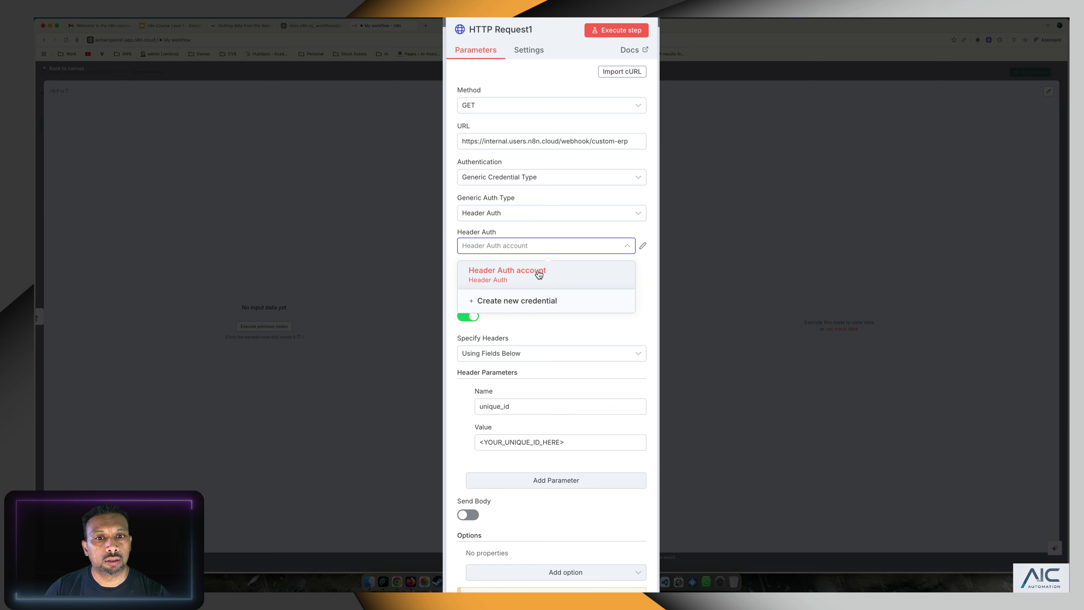
{"action": "left_click", "coordinate": [618, 317]}
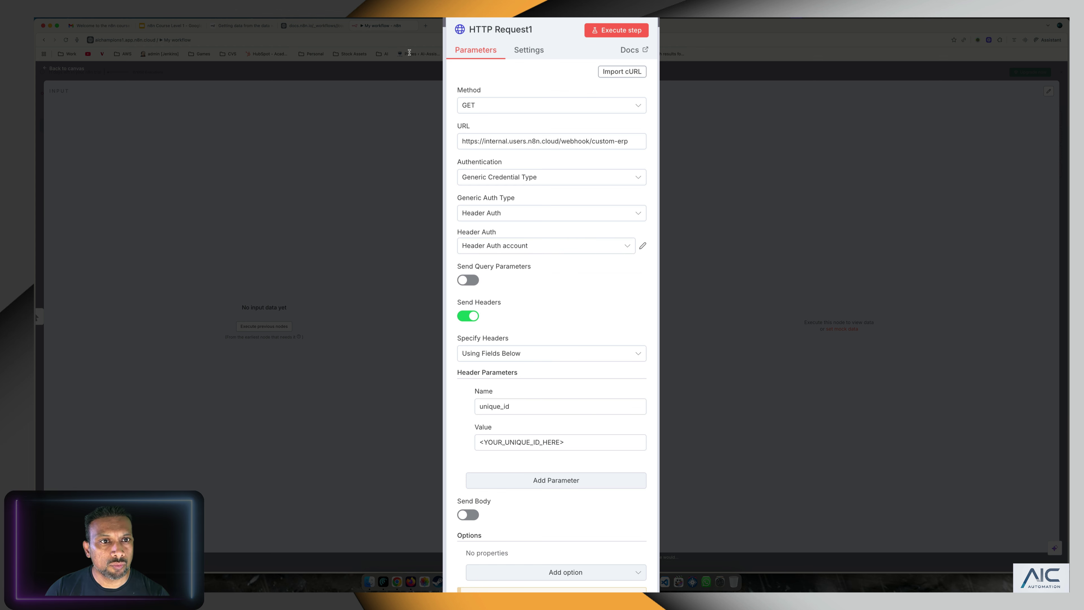
Review the HTTP Request node section of the n8n course docs and return to the HTTP Request1 settings.
{"action": "left_click", "coordinate": [315, 28]}
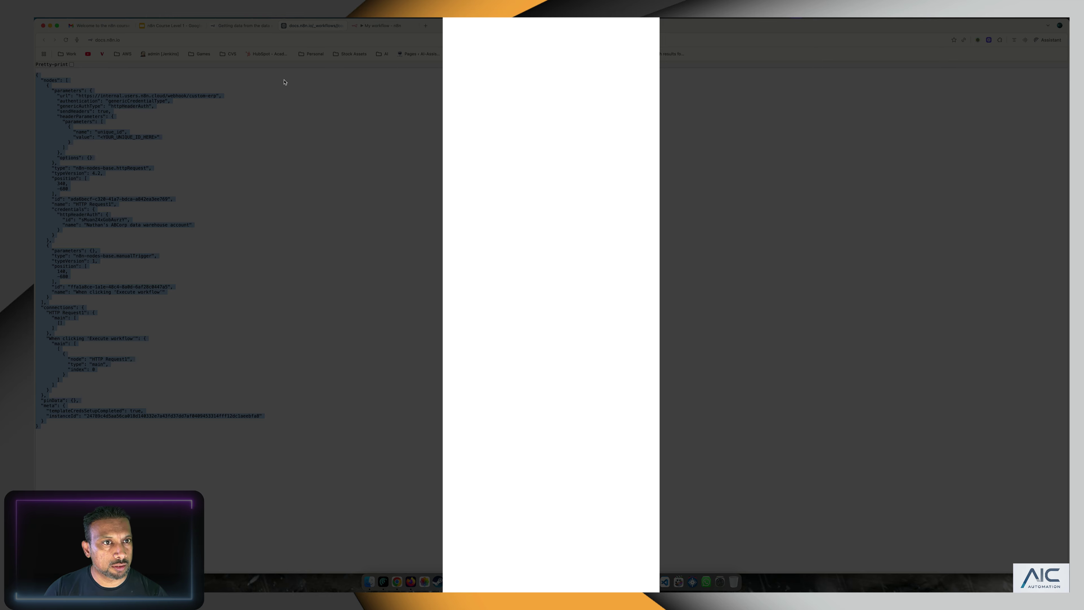
{"action": "left_click", "coordinate": [243, 25]}
{"action": "scroll", "coordinate": [524, 294], "scroll_direction": "down", "scroll_amount": 10}
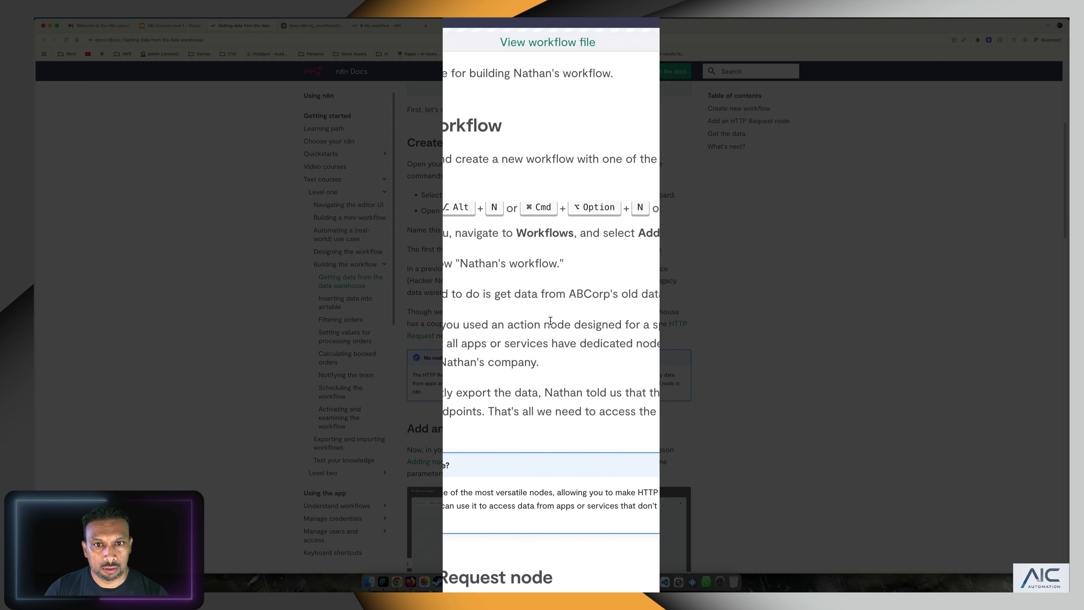
{"action": "scroll", "coordinate": [572, 348], "scroll_direction": "down", "scroll_amount": 1}
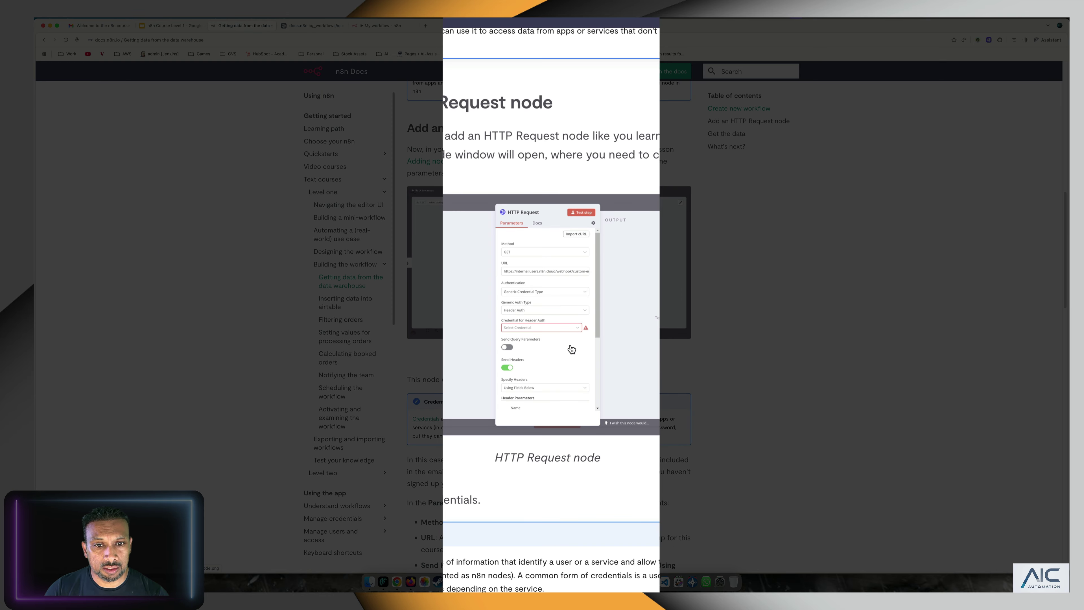
{"action": "scroll", "coordinate": [541, 327], "scroll_direction": "down", "scroll_amount": 3}
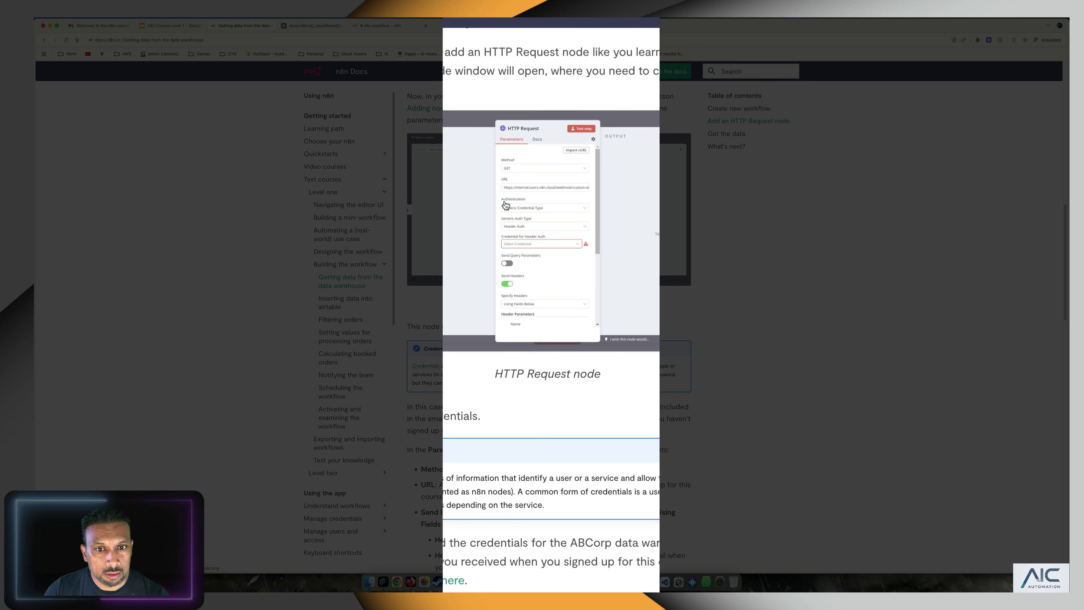
{"action": "left_click", "coordinate": [393, 26]}
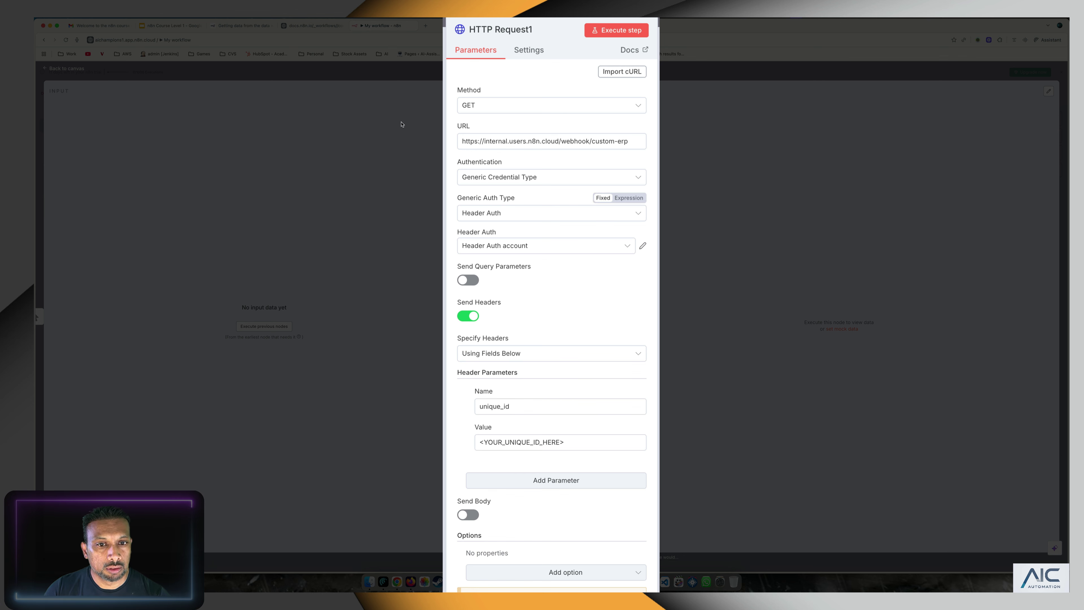
Review the Generic Auth Type, Authentication and Specify Headers options of HTTP Request1, keeping the current selections.
{"action": "left_click", "coordinate": [528, 218]}
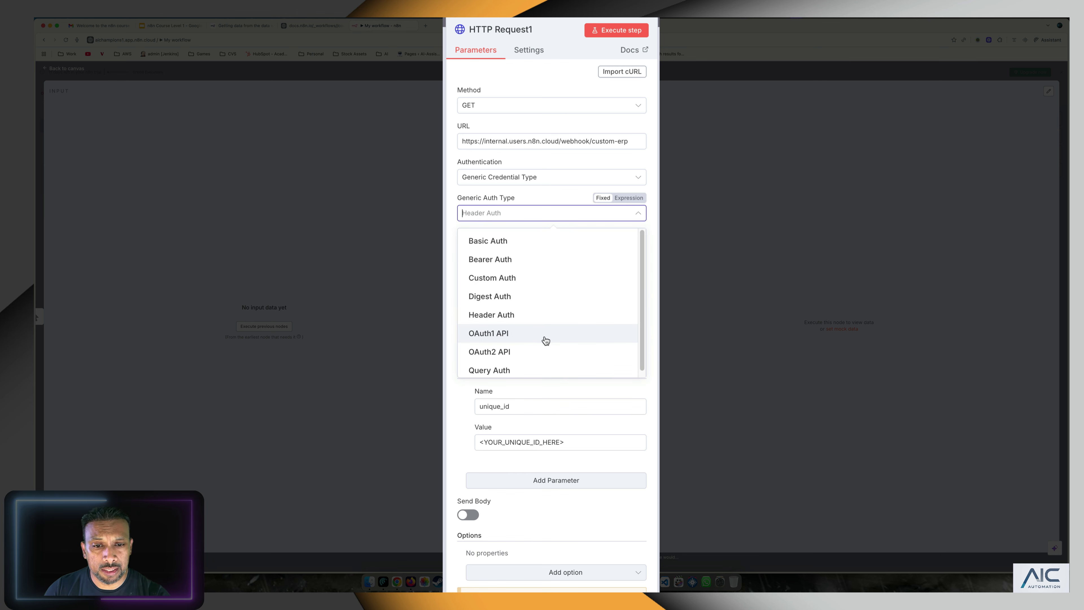
{"action": "scroll", "coordinate": [548, 345], "scroll_direction": "down", "scroll_amount": 1}
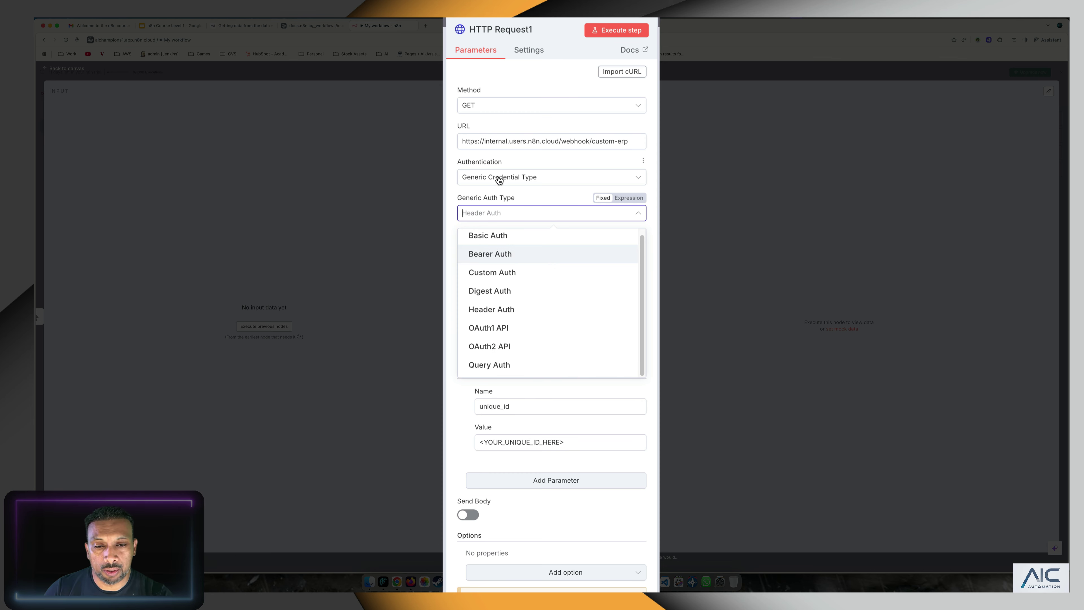
{"action": "left_click", "coordinate": [529, 182]}
{"action": "left_click", "coordinate": [536, 179]}
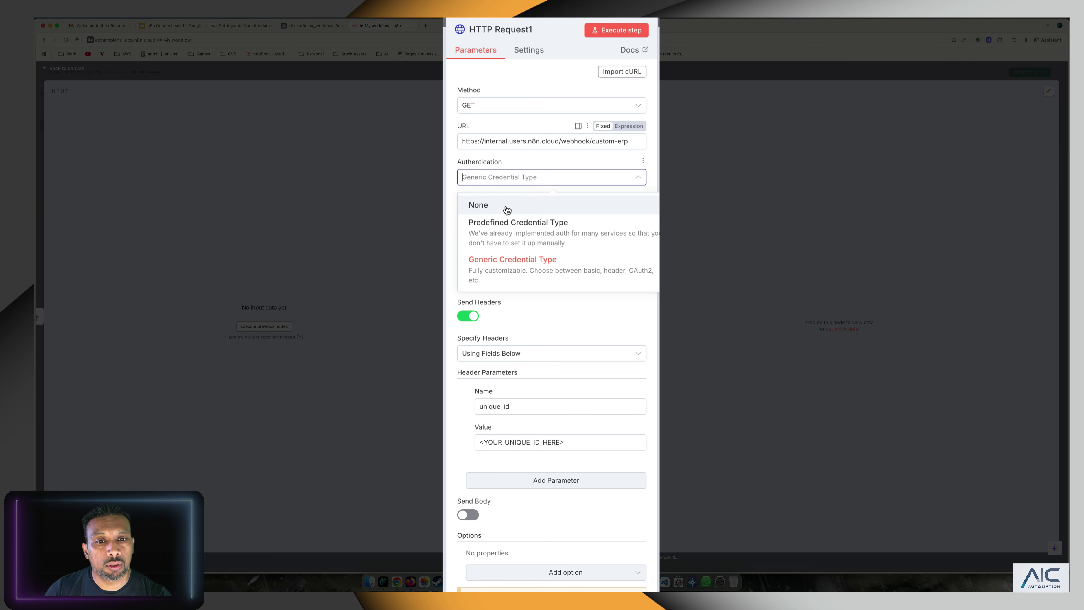
{"action": "left_click", "coordinate": [452, 168]}
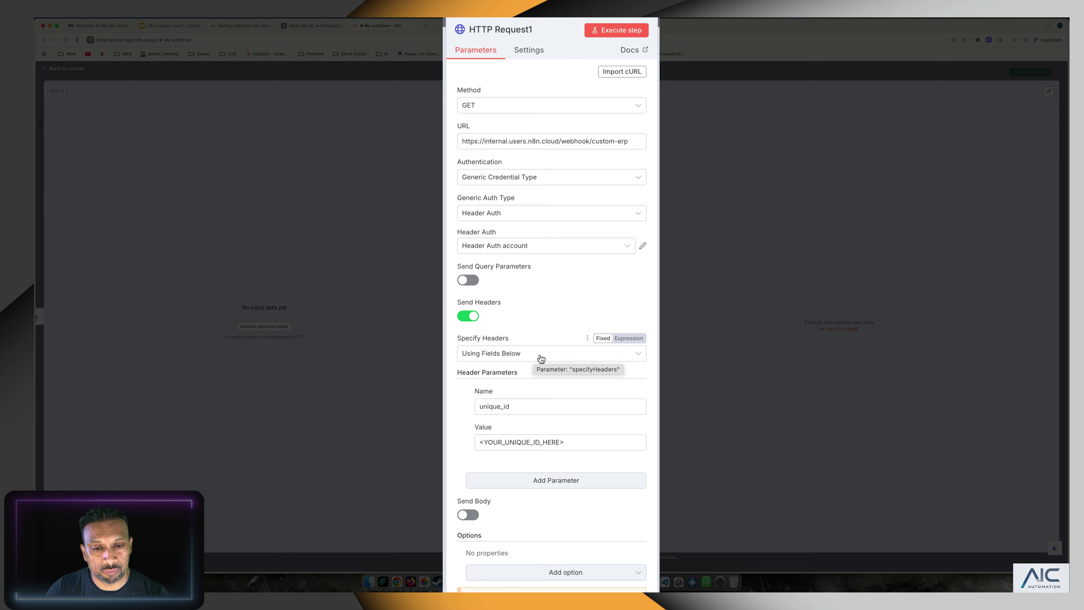
{"action": "left_click", "coordinate": [530, 357]}
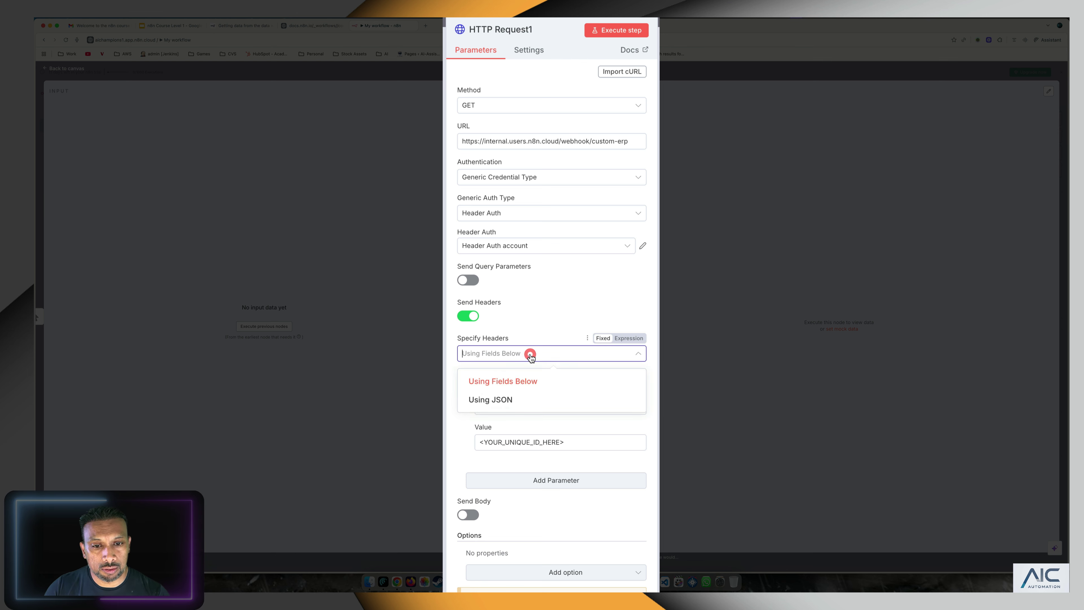
{"action": "left_click", "coordinate": [528, 351]}
Copy the unique ID from the course welcome email in Gmail and paste it over the unique_id header parameter's placeholder value.
{"action": "double_click", "coordinate": [532, 412]}
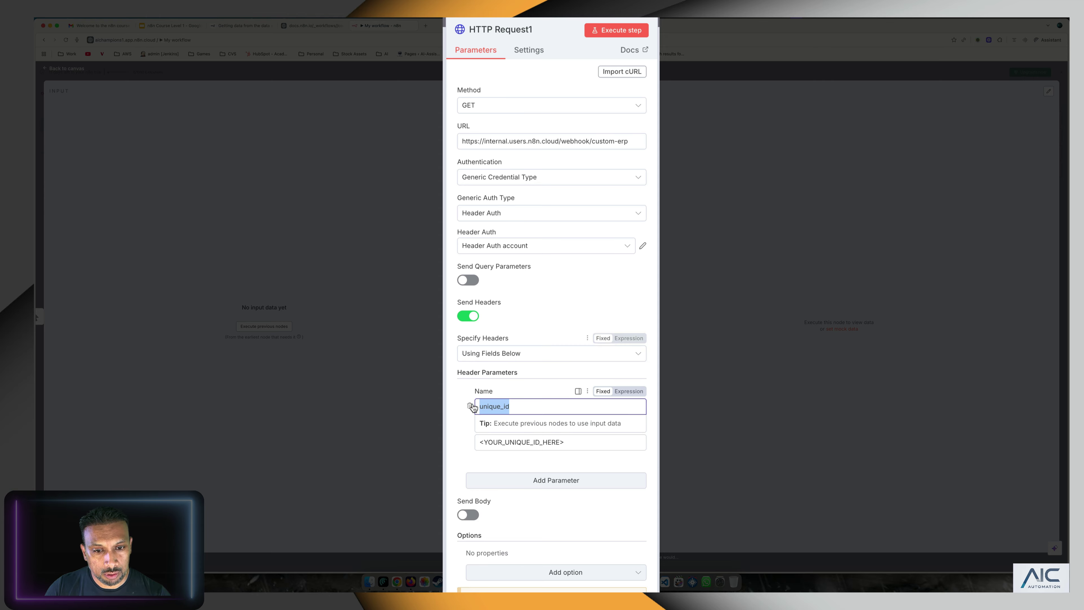
{"action": "left_click", "coordinate": [582, 445]}
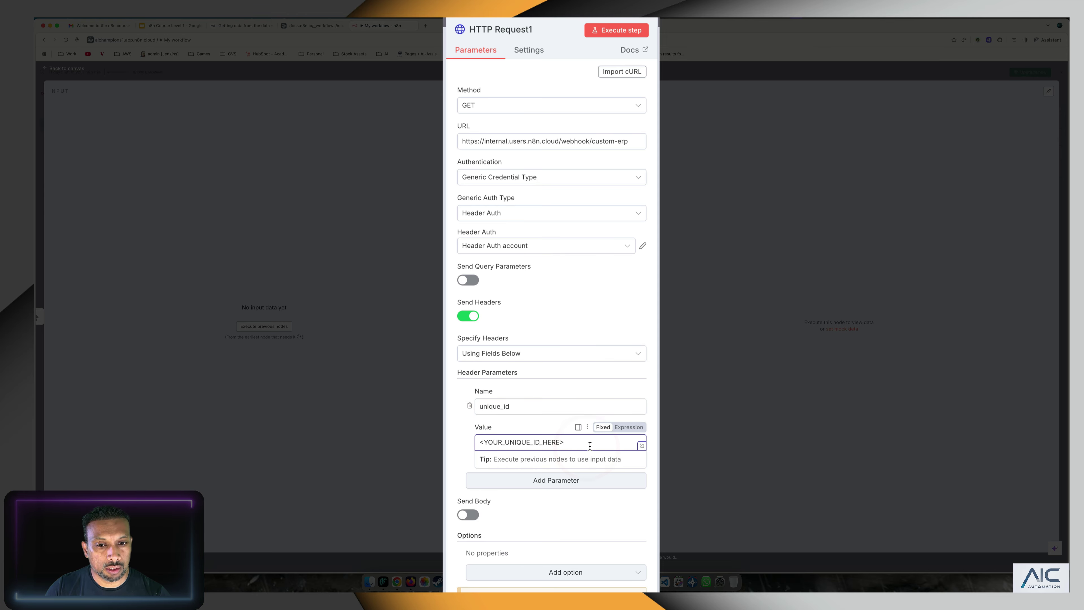
{"action": "left_click_drag", "start_coordinate": [582, 446], "coordinate": [472, 445]}
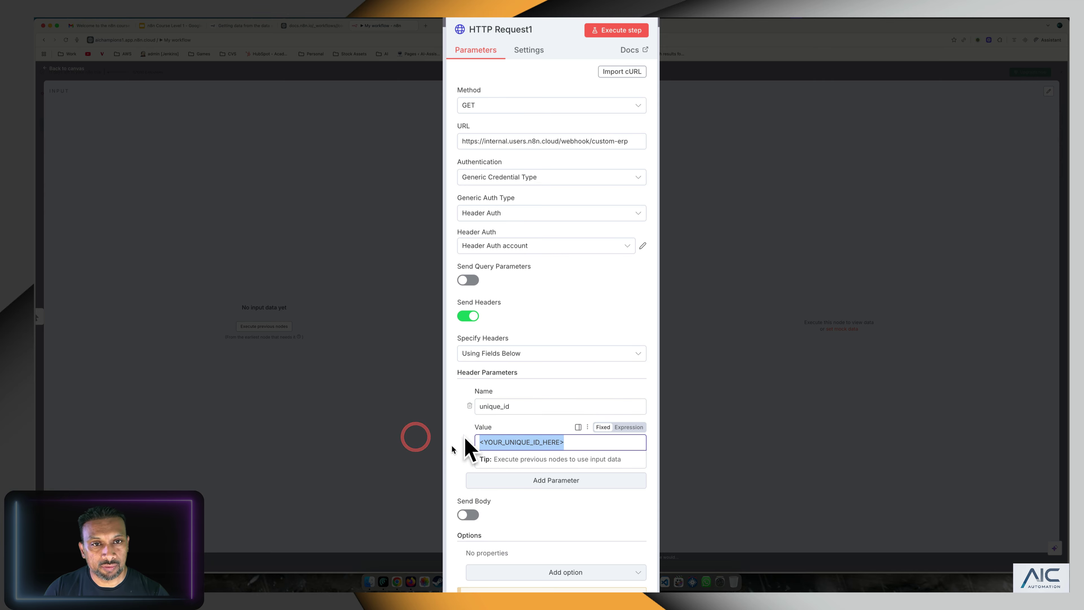
{"action": "left_click", "coordinate": [97, 26]}
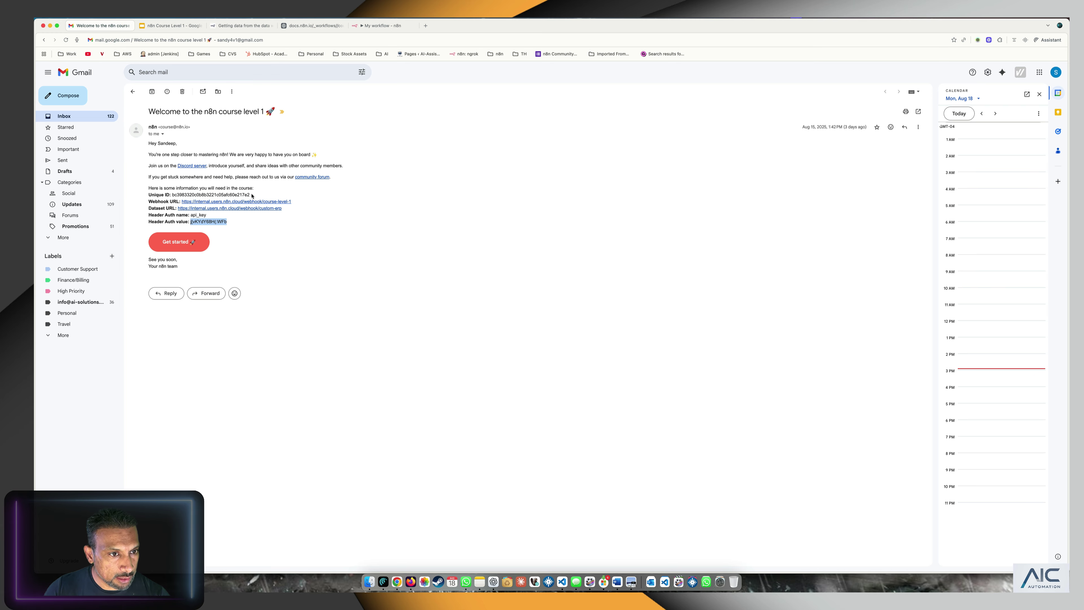
{"action": "left_click_drag", "start_coordinate": [251, 195], "coordinate": [173, 195]}
{"action": "key", "text": "super+c"}
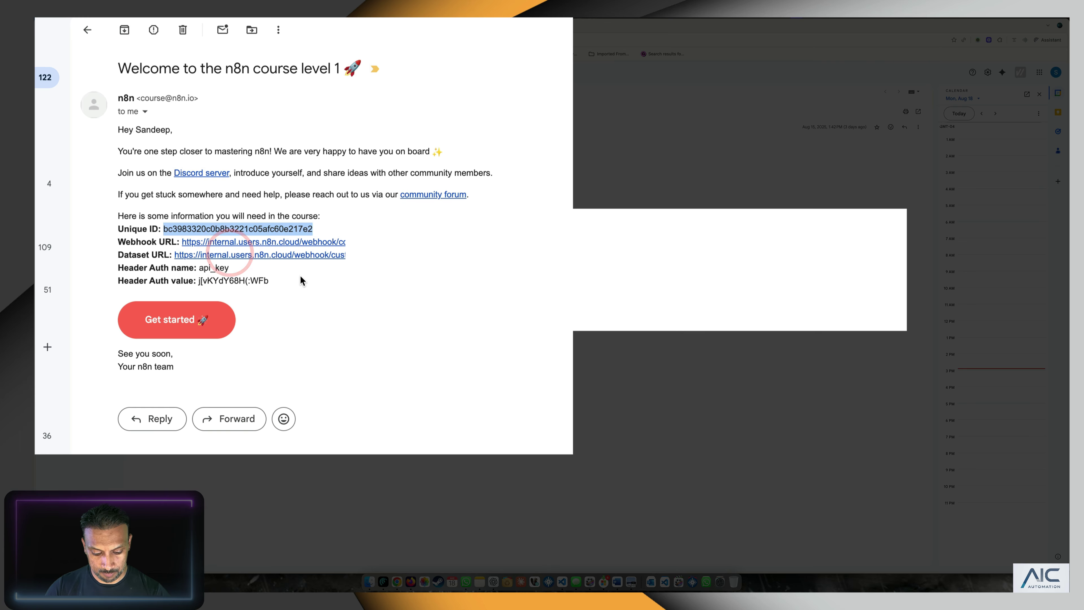
{"action": "left_click", "coordinate": [383, 26]}
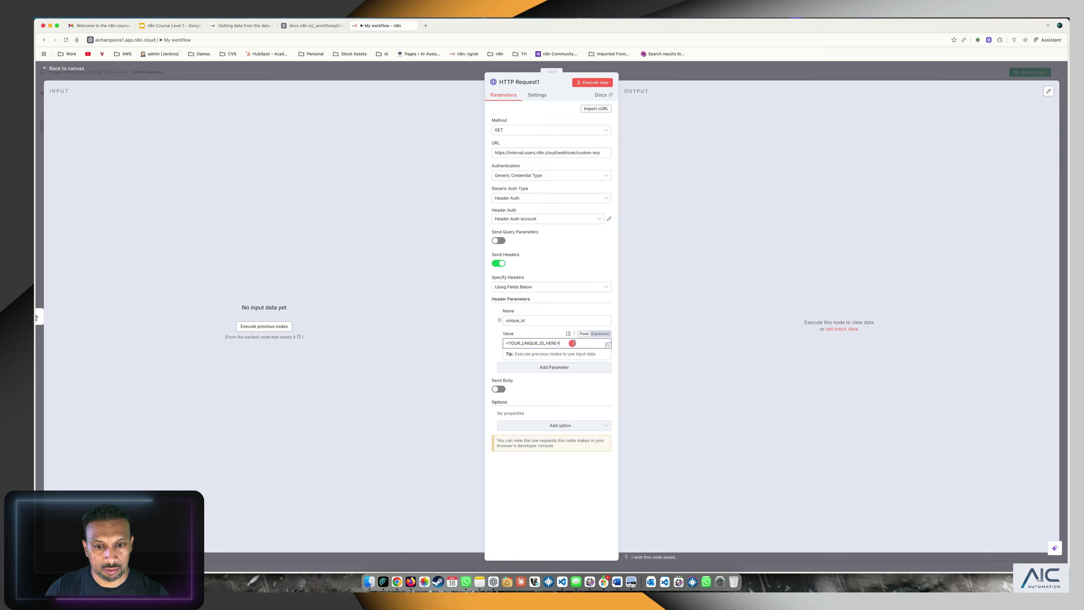
{"action": "triple_click", "coordinate": [572, 343]}
{"action": "key", "text": "super+v"}
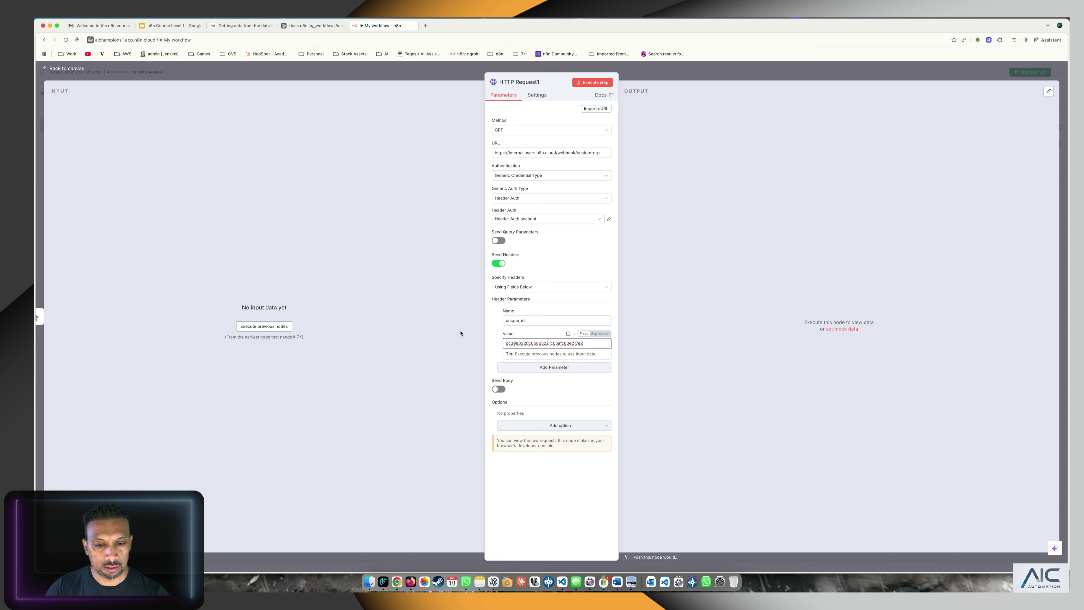
{"action": "left_click", "coordinate": [549, 481]}
Execute the HTTP Request1 step, and close the browser tab showing the workflow JSON file.
{"action": "left_click", "coordinate": [592, 82]}
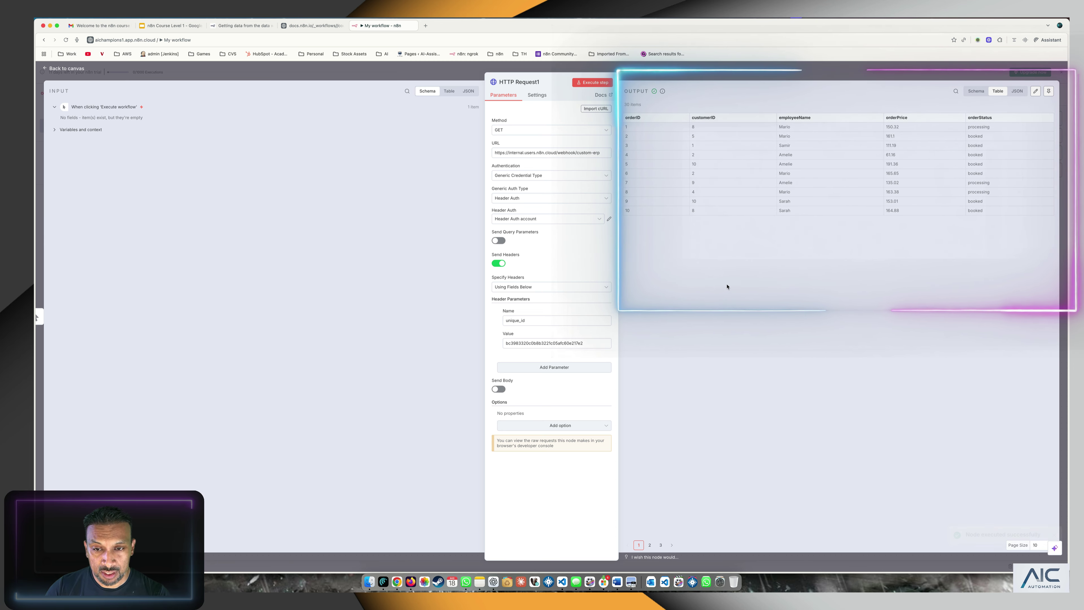
{"action": "left_click", "coordinate": [299, 26]}
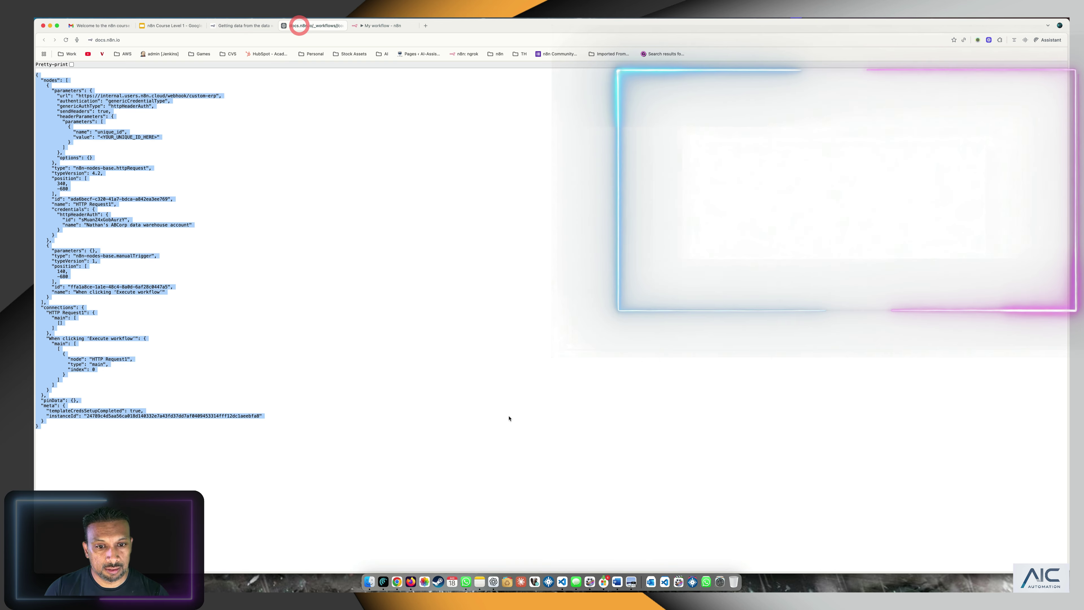
{"action": "left_click", "coordinate": [343, 26]}
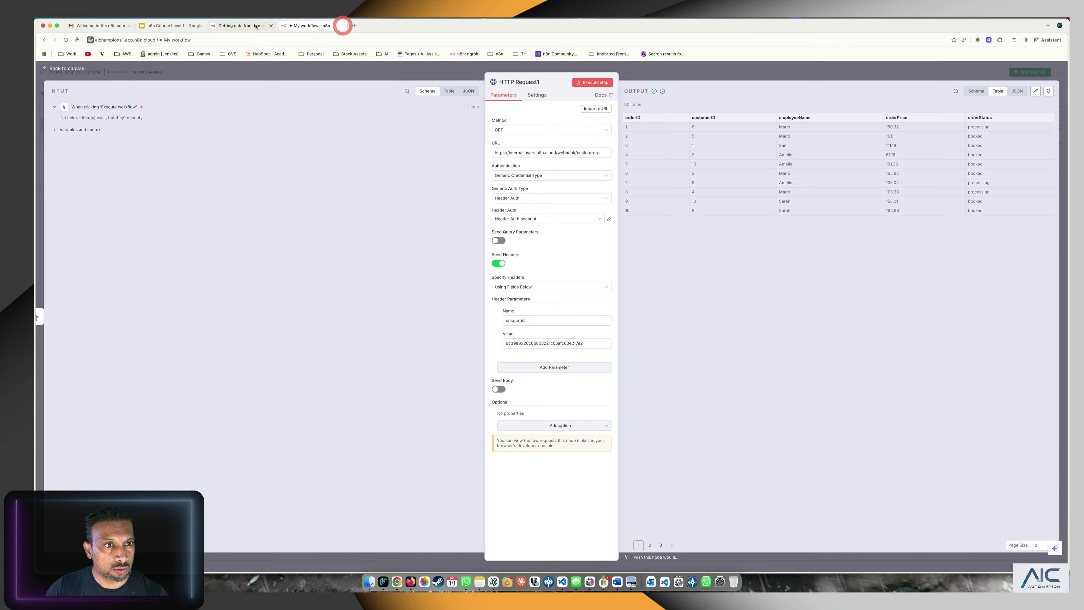
Check the expected HTTP Request output and column descriptions in the course docs' Get the data section, and return to the workflow.
{"action": "left_click", "coordinate": [243, 25]}
{"action": "scroll", "coordinate": [575, 320], "scroll_direction": "up", "scroll_amount": 3}
{"action": "scroll", "coordinate": [575, 320], "scroll_direction": "up", "scroll_amount": 5}
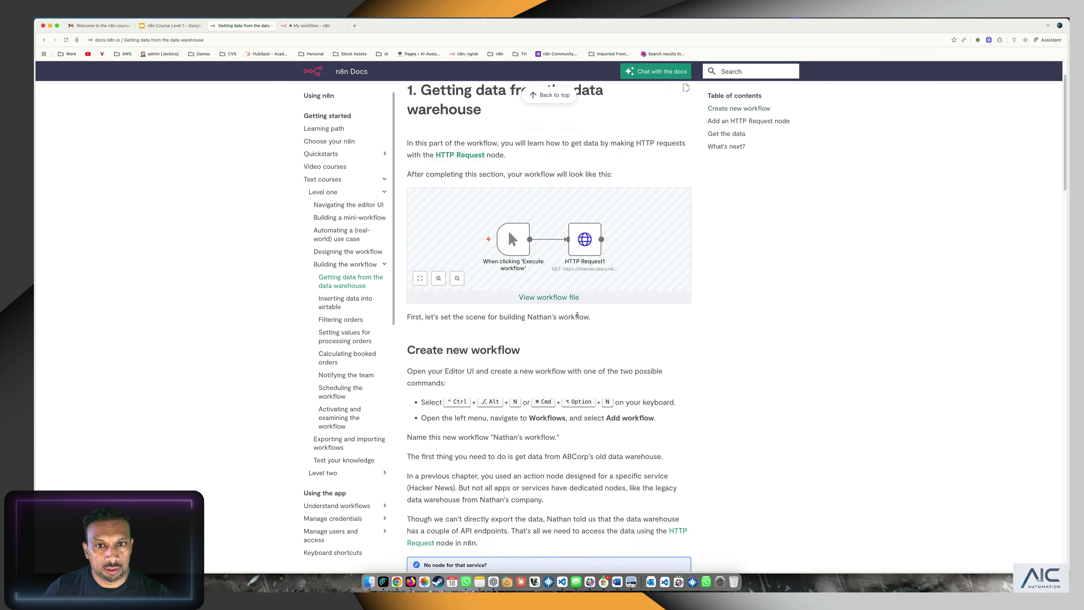
{"action": "scroll", "coordinate": [576, 318], "scroll_direction": "down", "scroll_amount": 15}
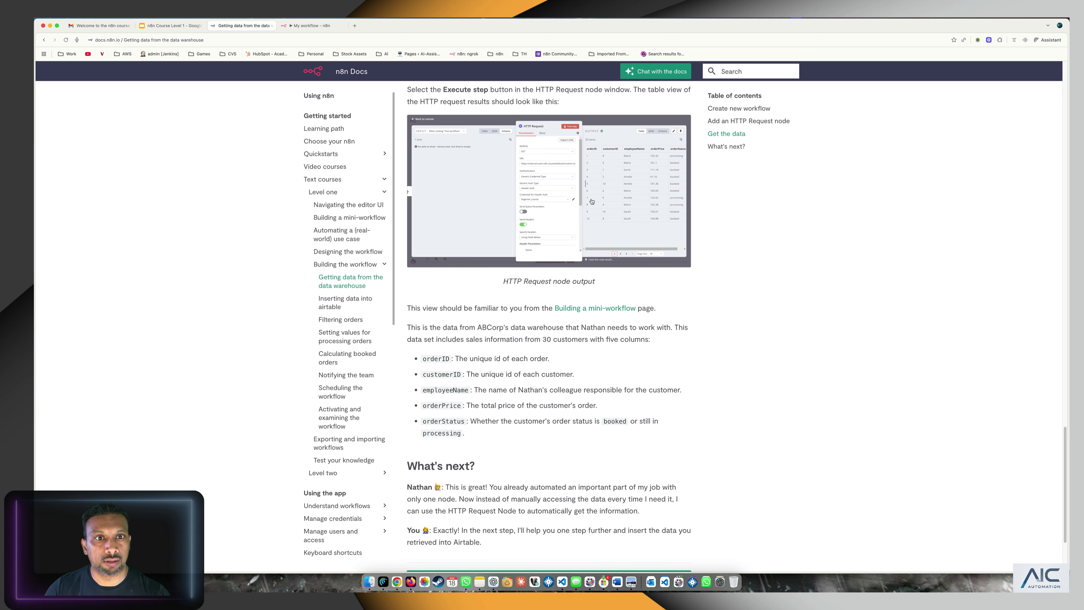
{"action": "left_click", "coordinate": [315, 26]}
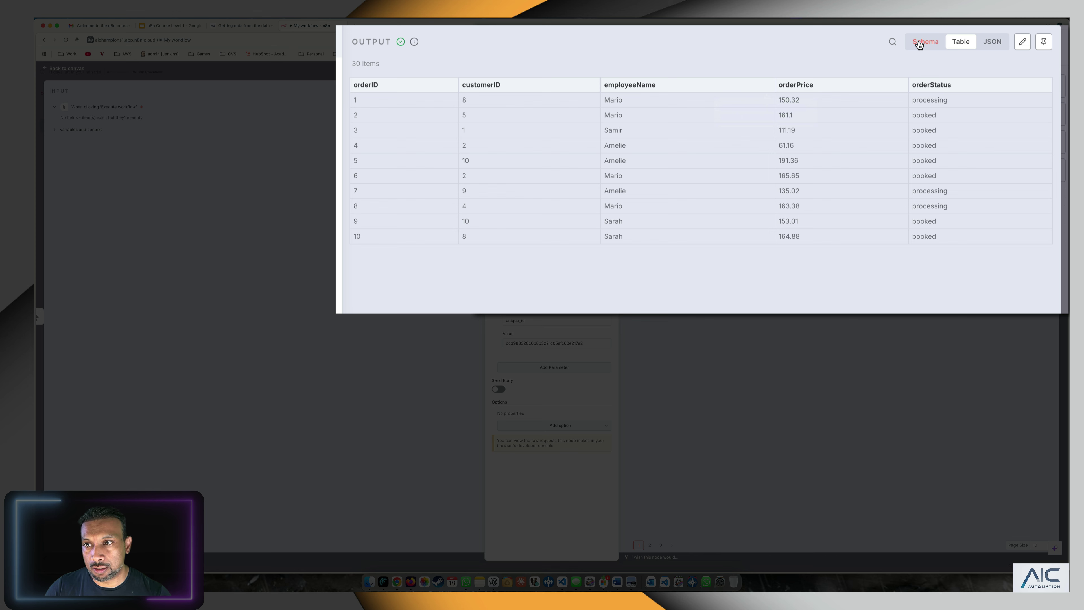
Examine HTTP Request1's output as Schema and as Table, paging through pages 2 and 3 of the orders.
{"action": "left_click", "coordinate": [972, 92]}
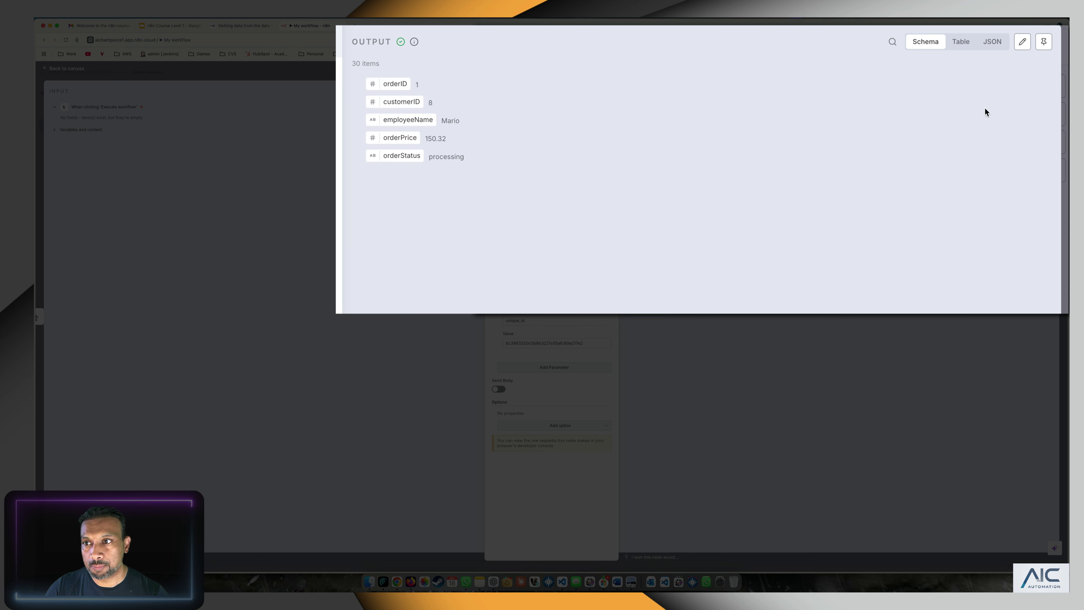
{"action": "left_click", "coordinate": [960, 43]}
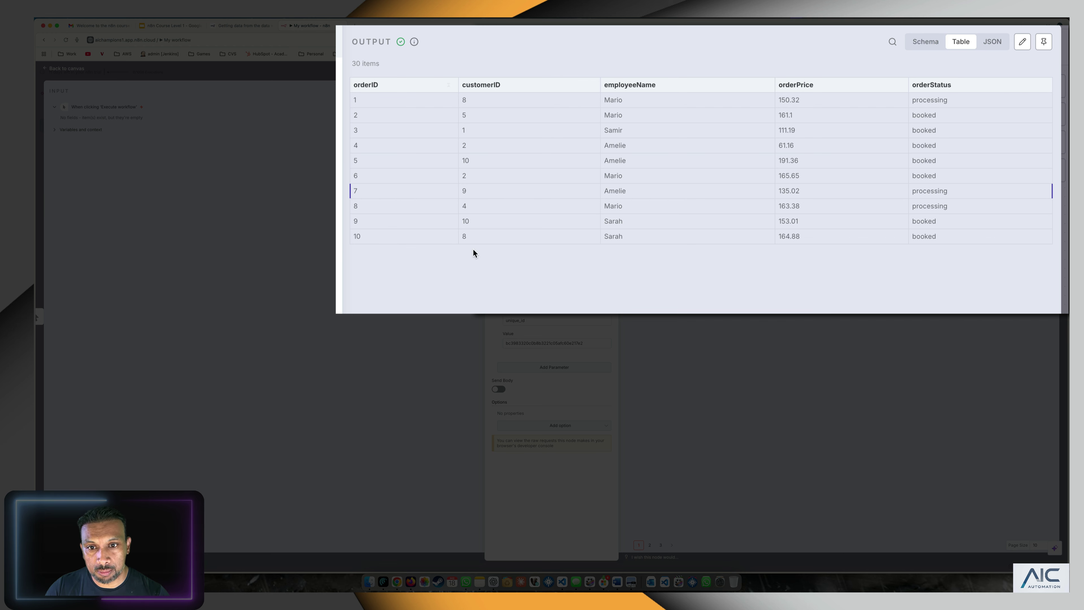
{"action": "left_click", "coordinate": [650, 544]}
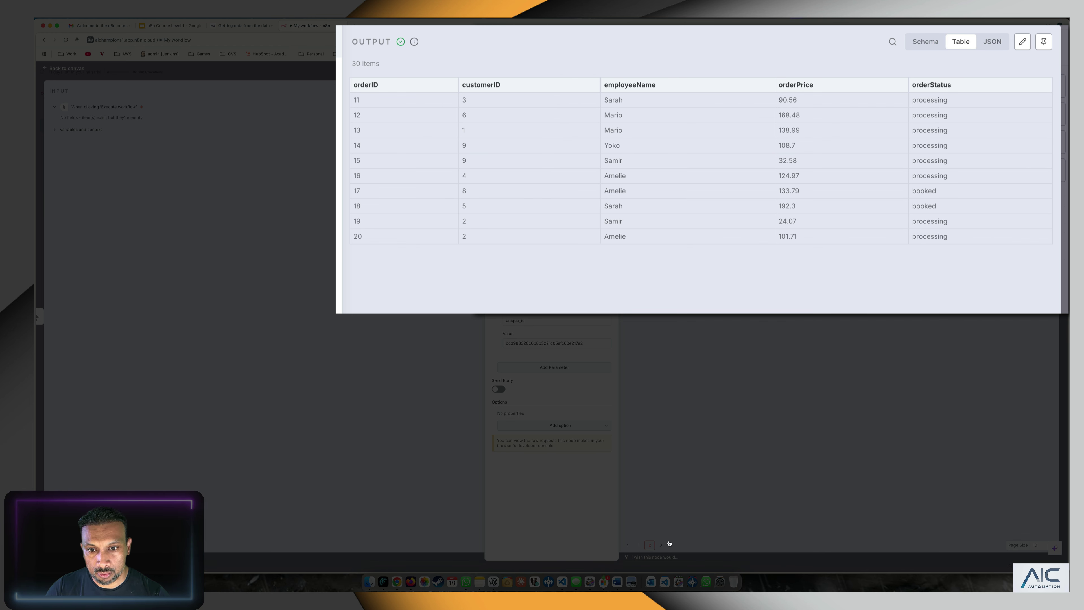
{"action": "left_click", "coordinate": [661, 544]}
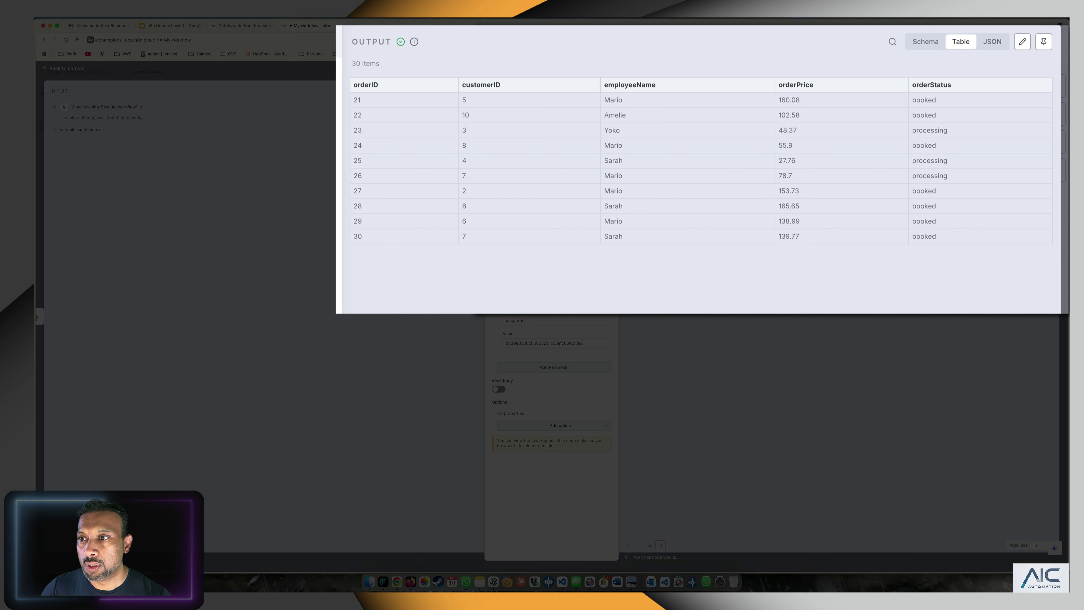
Show the output as JSON and examine its structure, highlighting the first order object.
{"action": "left_click", "coordinate": [988, 43]}
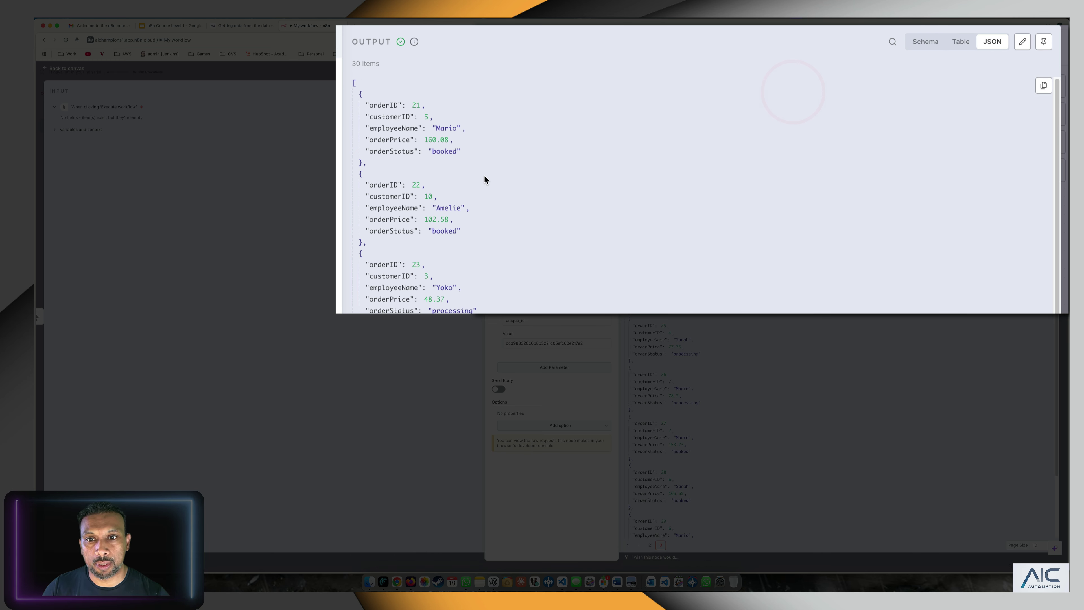
{"action": "scroll", "coordinate": [485, 175], "scroll_direction": "down", "scroll_amount": 3}
{"action": "scroll", "coordinate": [484, 175], "scroll_direction": "up", "scroll_amount": 3}
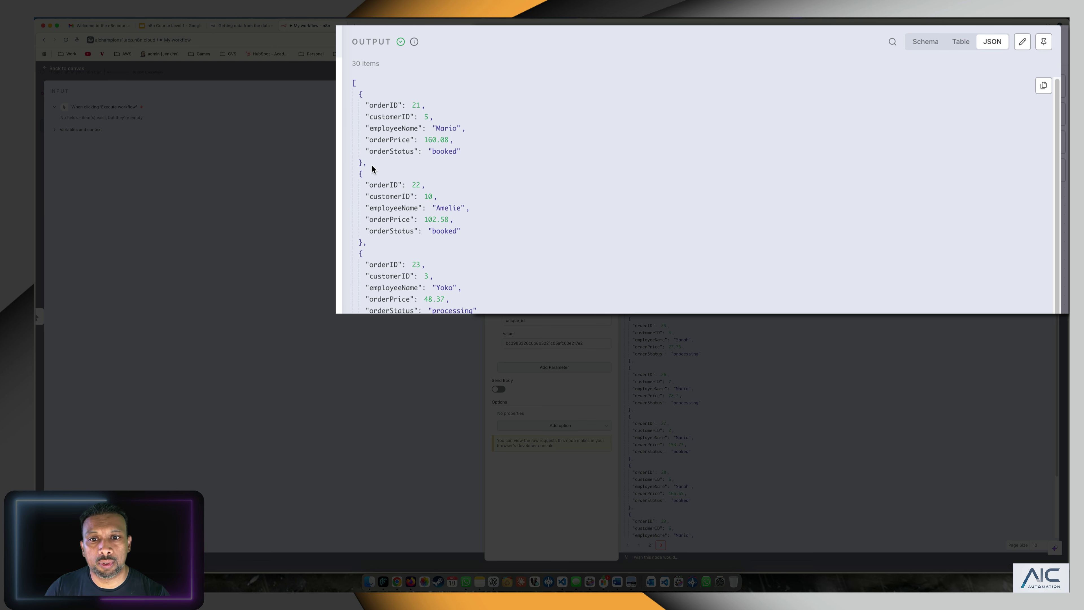
{"action": "left_click_drag", "start_coordinate": [371, 166], "coordinate": [351, 91]}
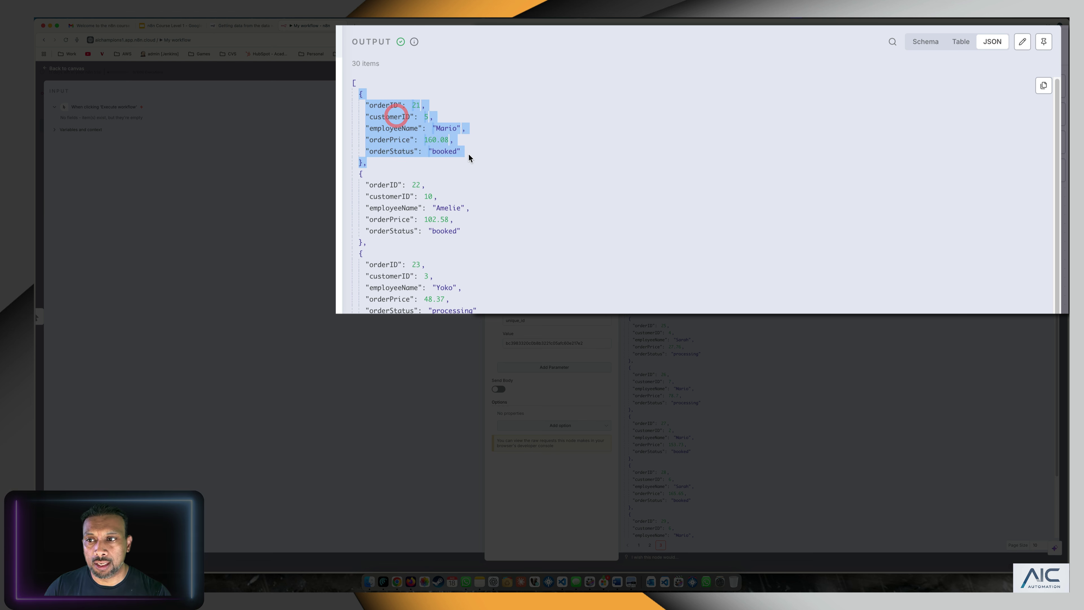
Go back to page 1 of the output table and compare its rows with the JSON view of the same orders.
{"action": "left_click", "coordinate": [960, 41]}
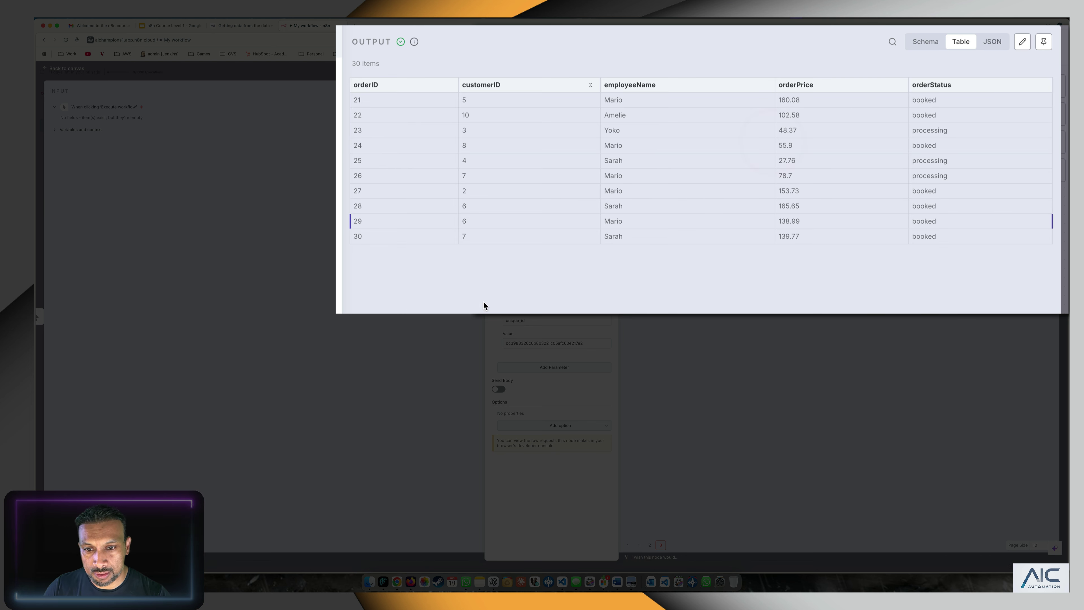
{"action": "left_click", "coordinate": [640, 544]}
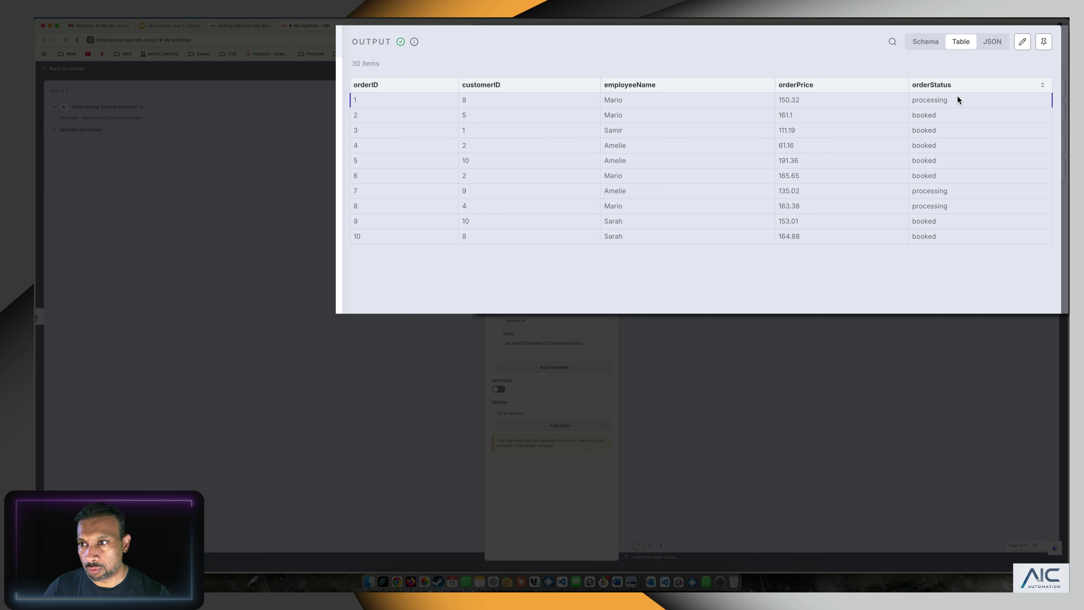
{"action": "left_click", "coordinate": [992, 41]}
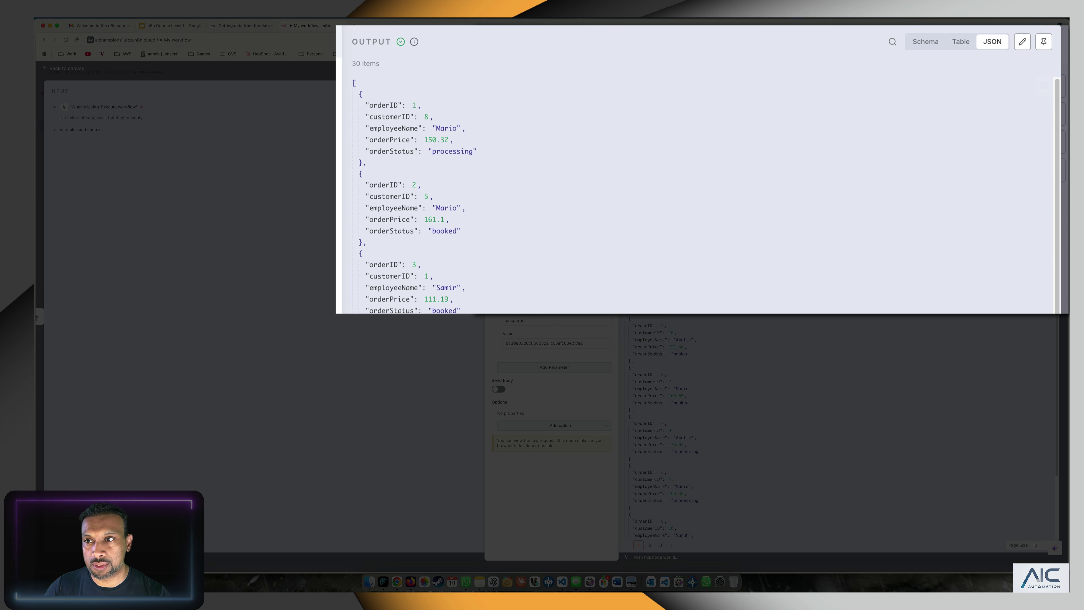
{"action": "left_click", "coordinate": [961, 41]}
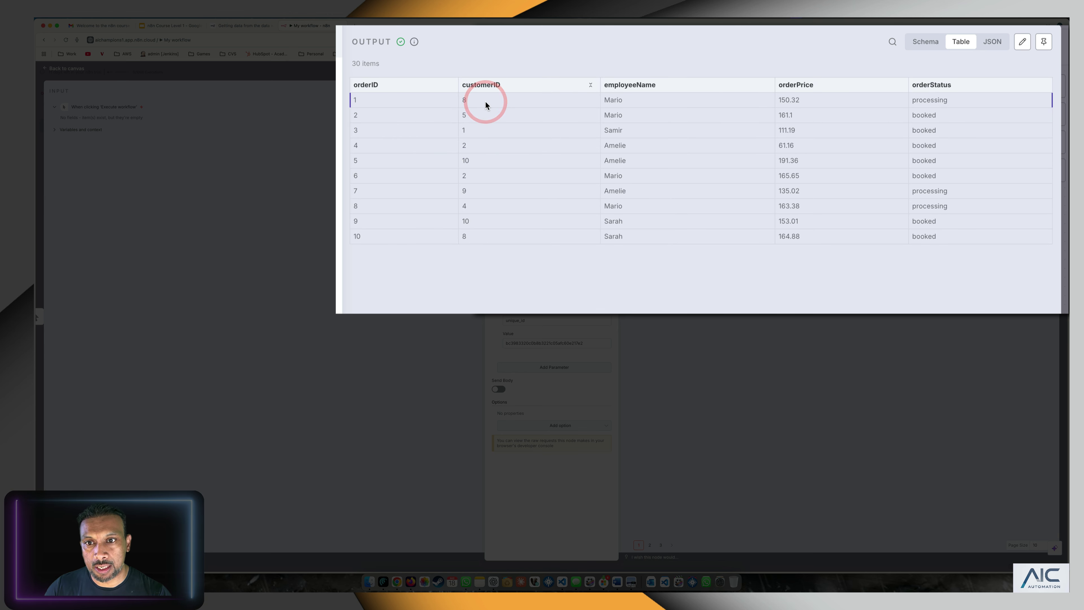
{"action": "left_click", "coordinate": [993, 42]}
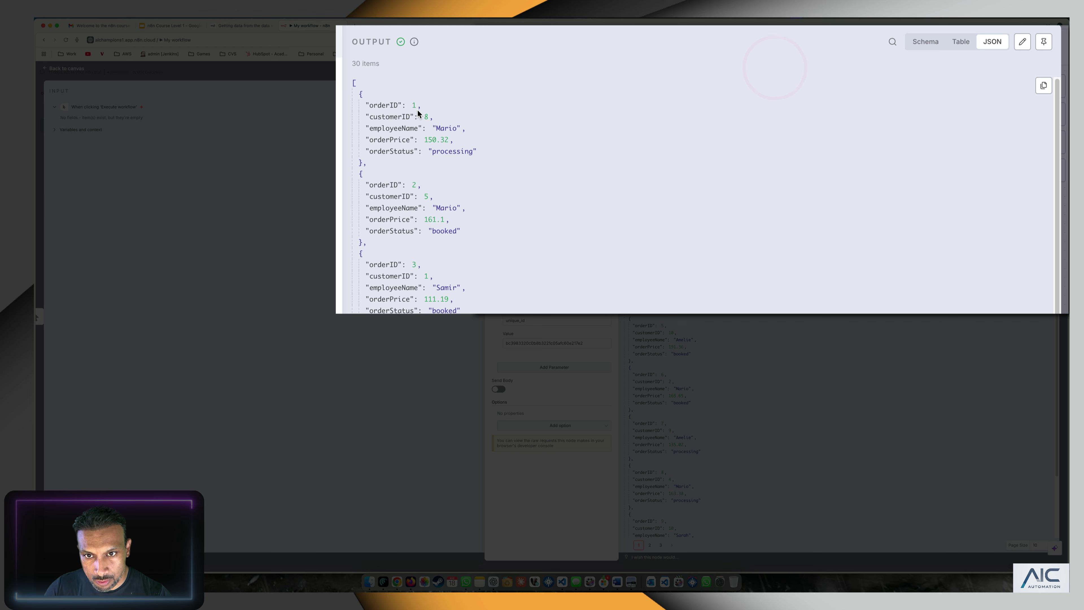
Examine the key-value pairs of the first order object in the JSON output, highlighting customerID, the whole object and orderID.
{"action": "left_click_drag", "start_coordinate": [432, 116], "coordinate": [370, 116]}
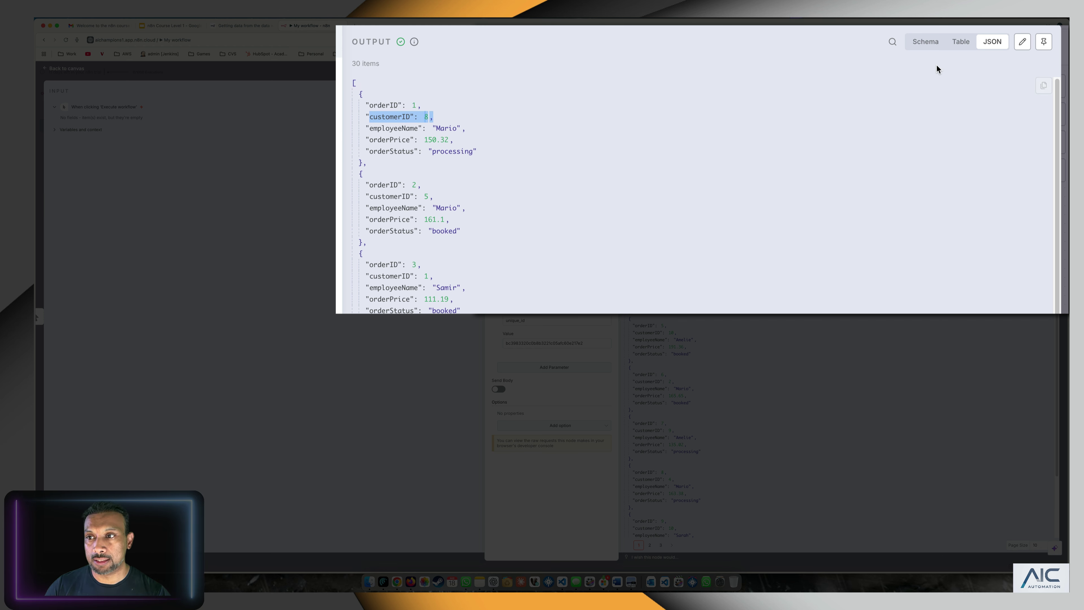
{"action": "left_click_drag", "start_coordinate": [501, 152], "coordinate": [380, 108]}
{"action": "left_click_drag", "start_coordinate": [634, 130], "coordinate": [699, 159]}
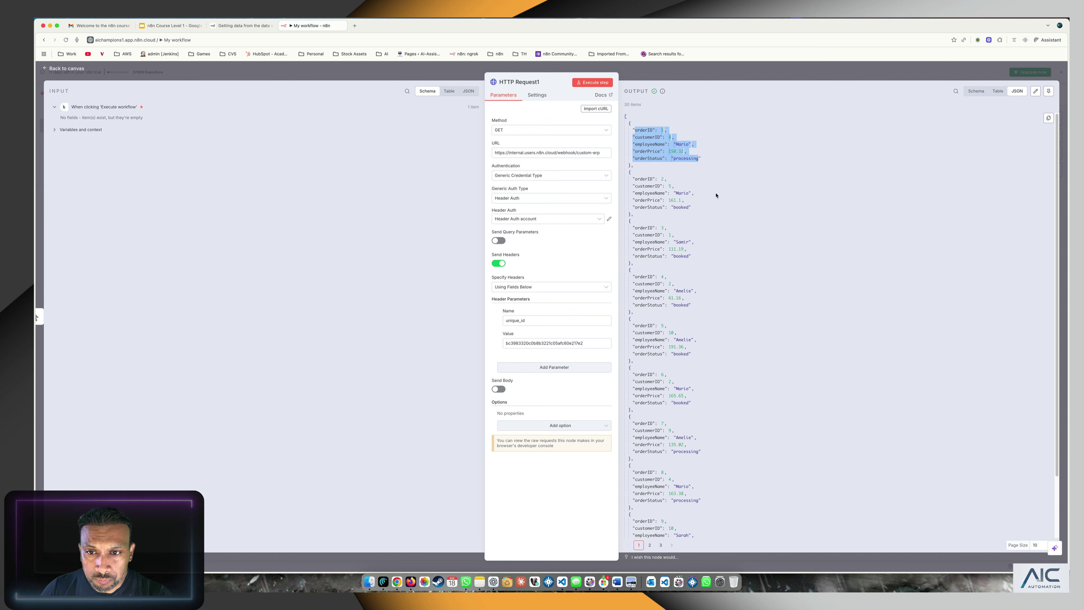
{"action": "left_click", "coordinate": [712, 153]}
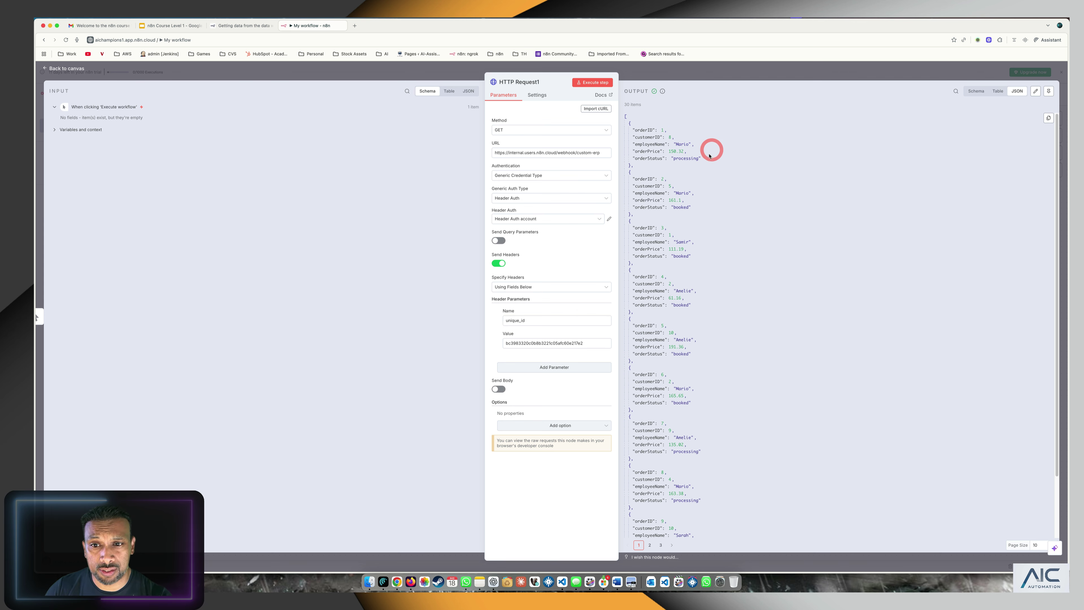
{"action": "left_click", "coordinate": [649, 127]}
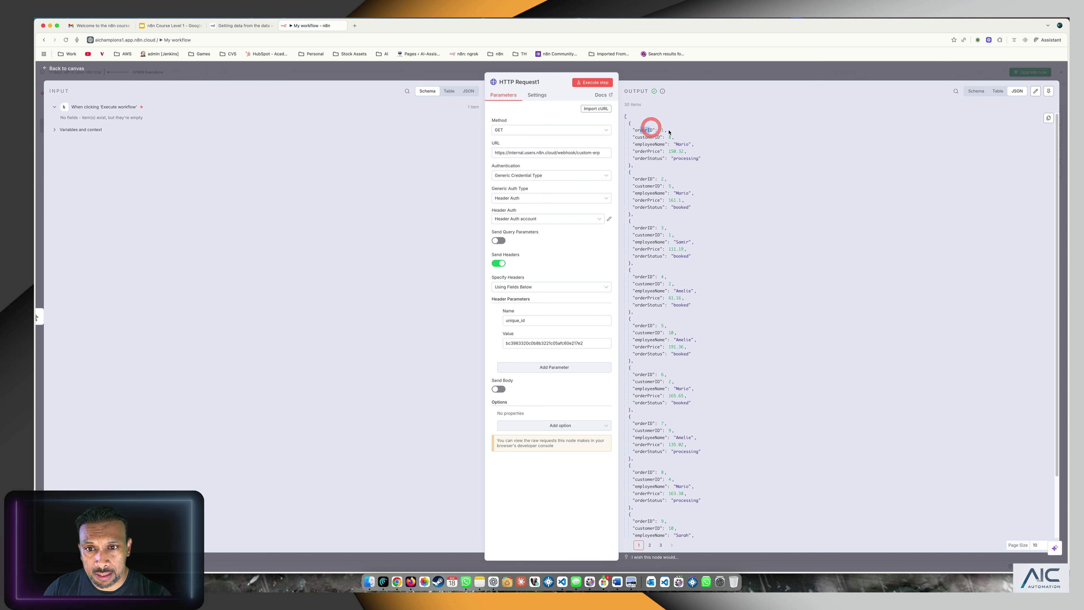
{"action": "left_click", "coordinate": [657, 129]}
{"action": "left_click", "coordinate": [693, 138]}
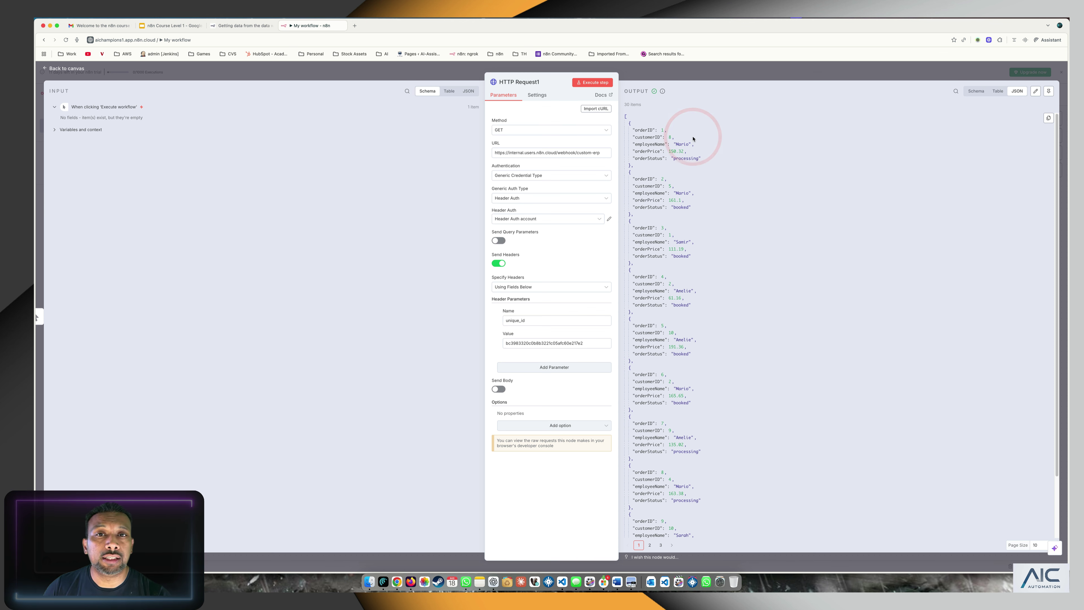
Compare the first order's orderID key and value in the JSON output with the orderID column and first row in the Table view.
{"action": "left_click", "coordinate": [651, 127]}
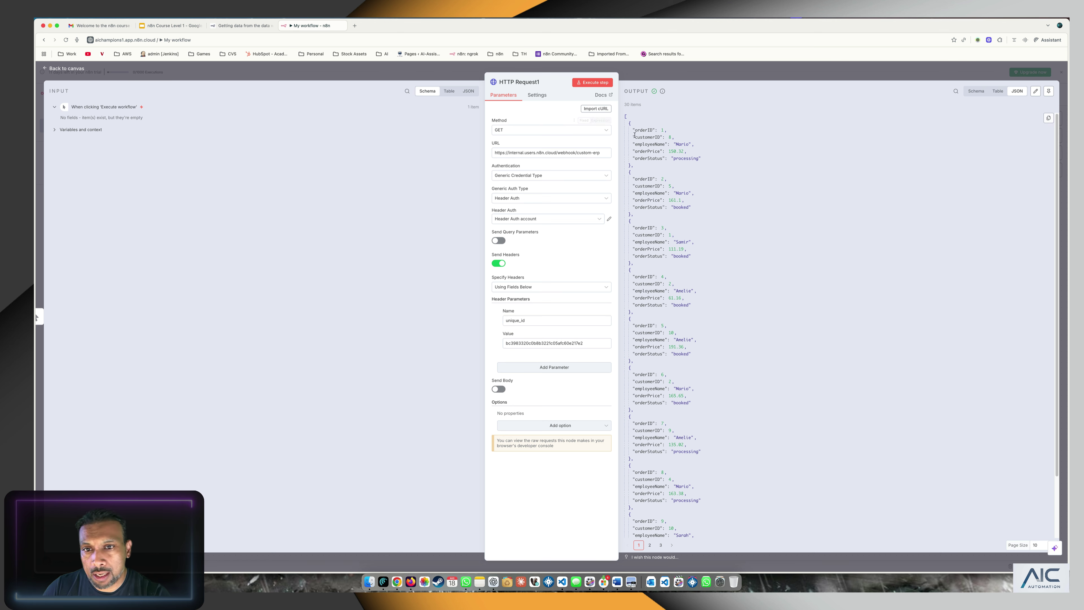
{"action": "left_click", "coordinate": [644, 130]}
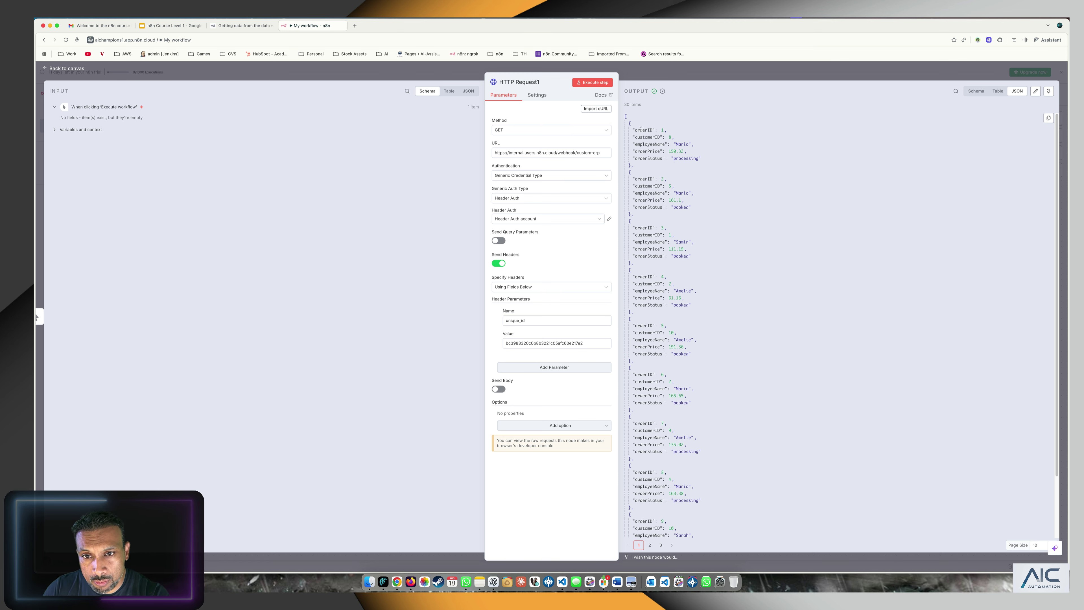
{"action": "left_click", "coordinate": [651, 130]}
{"action": "double_click", "coordinate": [662, 130]}
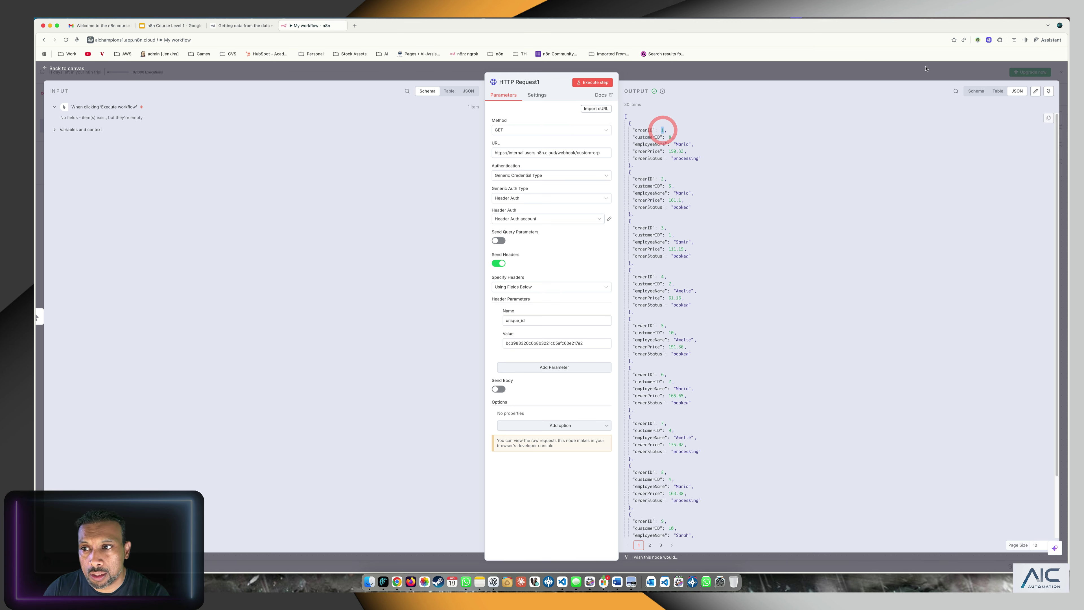
{"action": "left_click", "coordinate": [1001, 91]}
{"action": "double_click", "coordinate": [630, 118]}
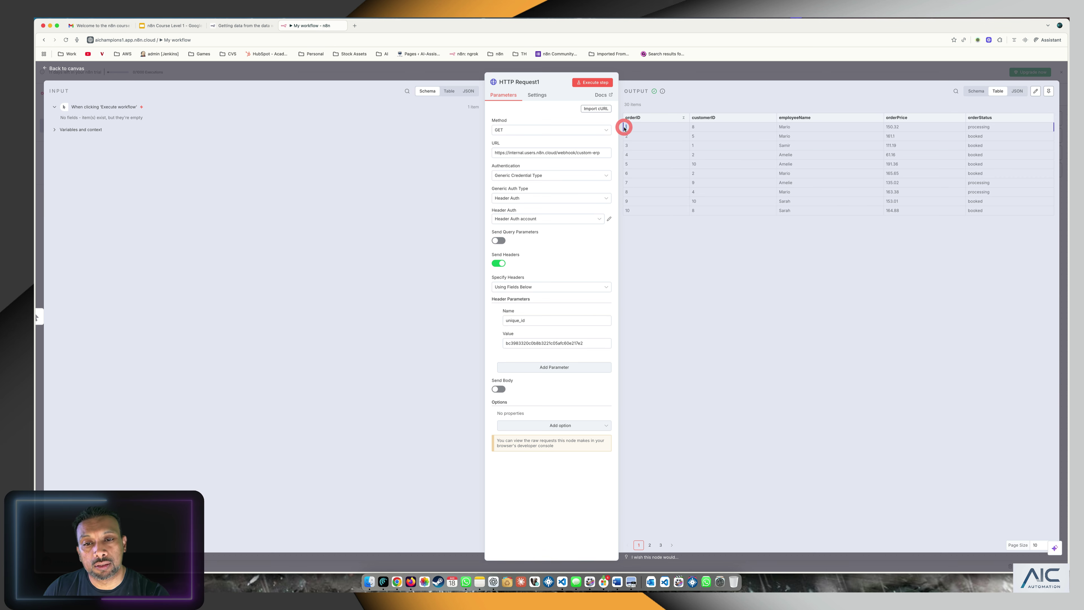
{"action": "double_click", "coordinate": [626, 126]}
{"action": "left_click", "coordinate": [734, 254]}
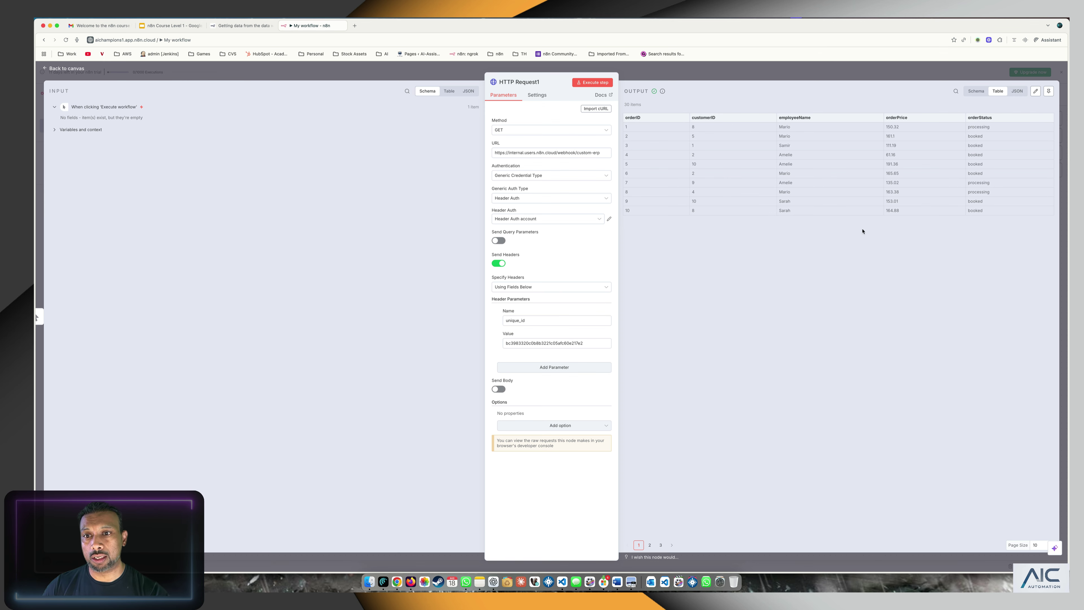
Close HTTP Request1 to return to the canvas, and read the What's next? section on the course docs' data warehouse page.
{"action": "left_click", "coordinate": [419, 68]}
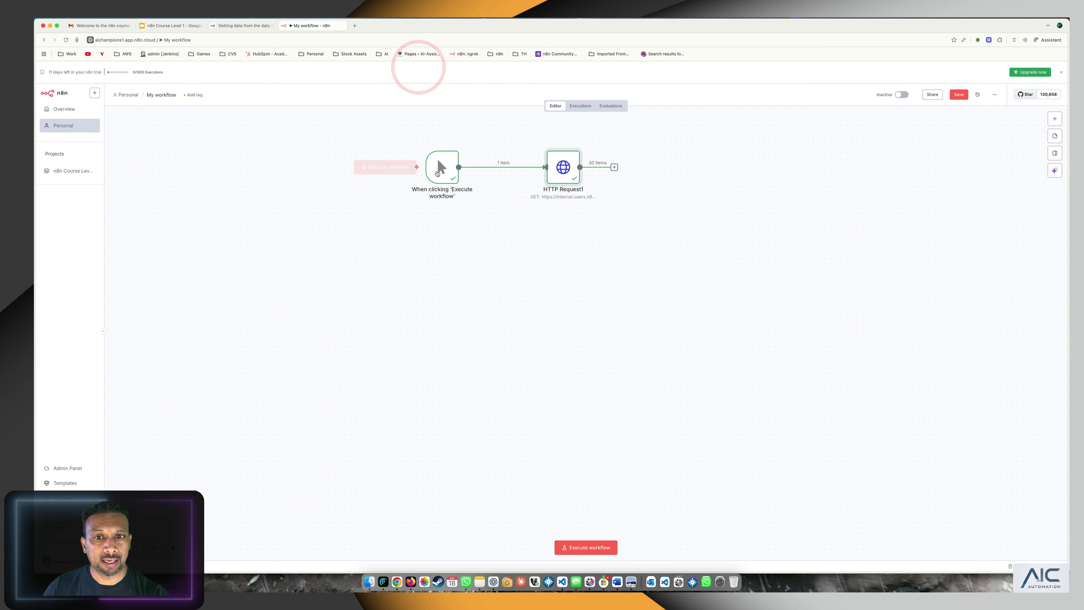
{"action": "left_click", "coordinate": [651, 188]}
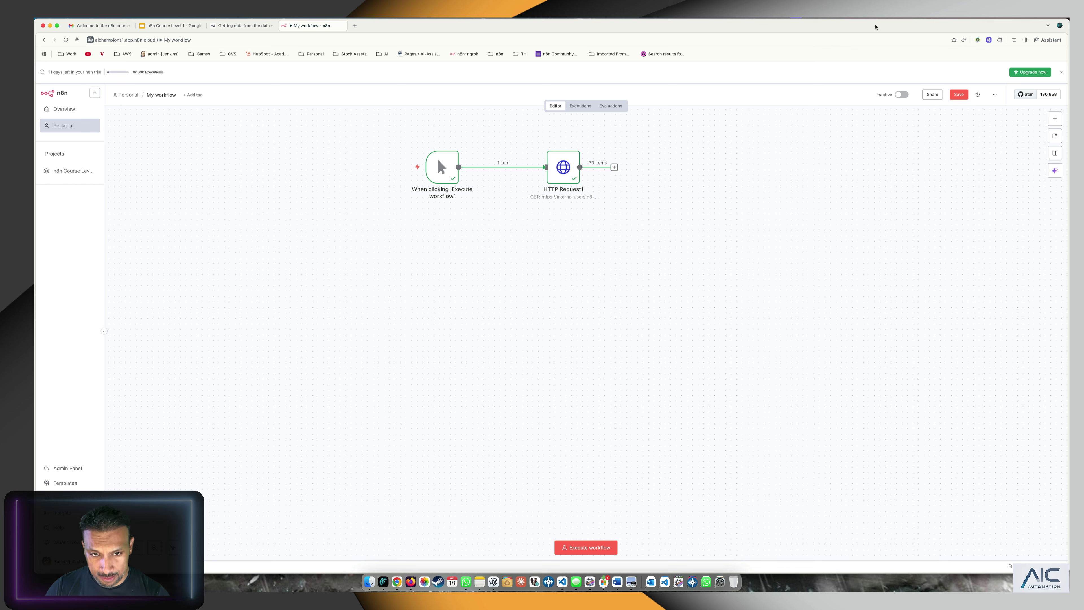
{"action": "left_click", "coordinate": [225, 26]}
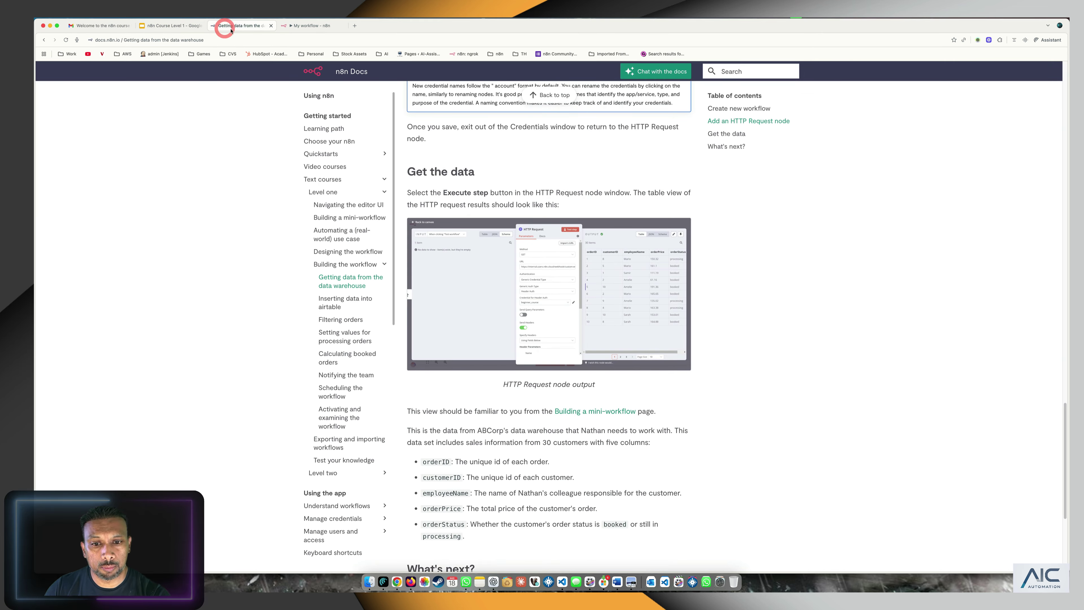
{"action": "scroll", "coordinate": [553, 296], "scroll_direction": "down", "scroll_amount": 5}
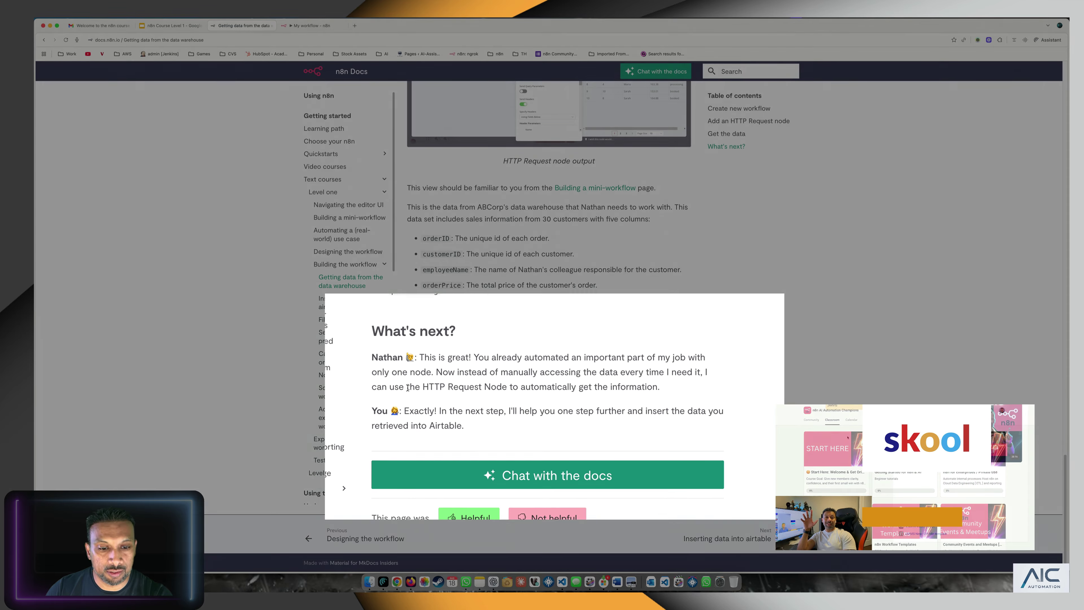
{"action": "left_click_drag", "start_coordinate": [448, 390], "coordinate": [477, 391]}
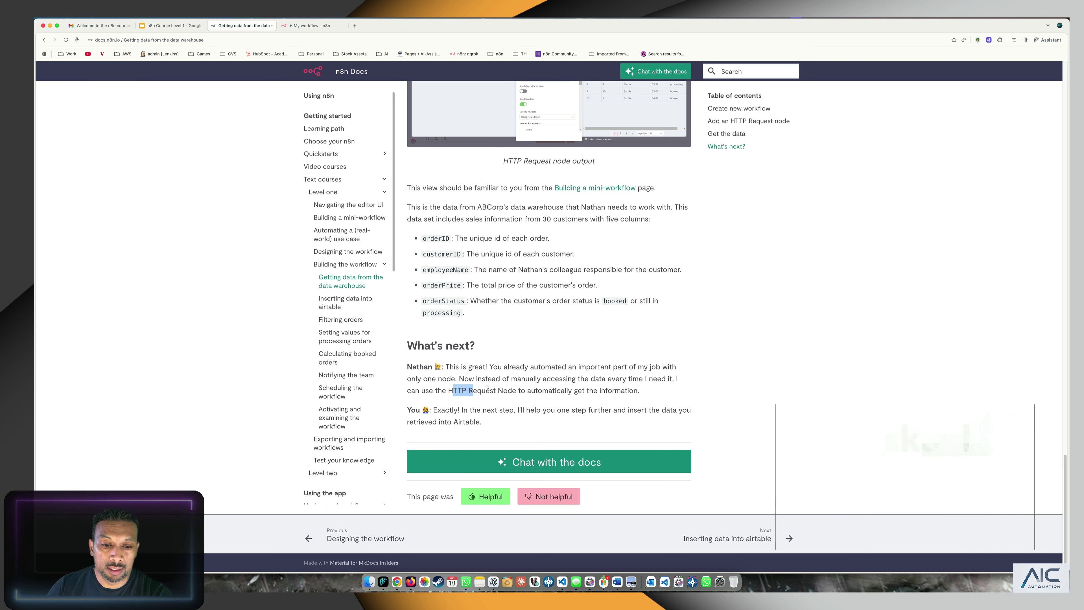